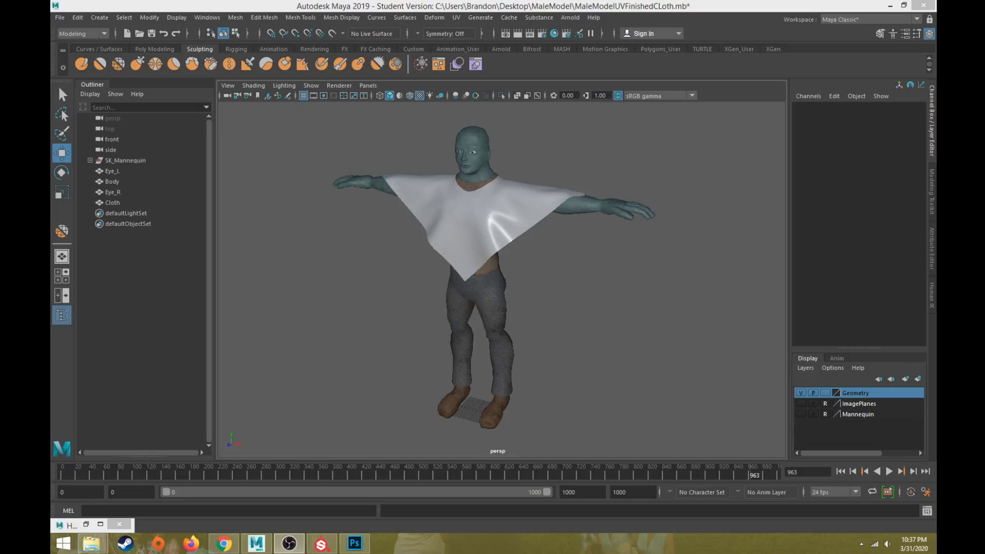
Step: Select the cloth mesh on the character and inspect Cloth_Opacity.png in the MaleModelFinalTextures folder
{"action": "left_click", "coordinate": [522, 236]}
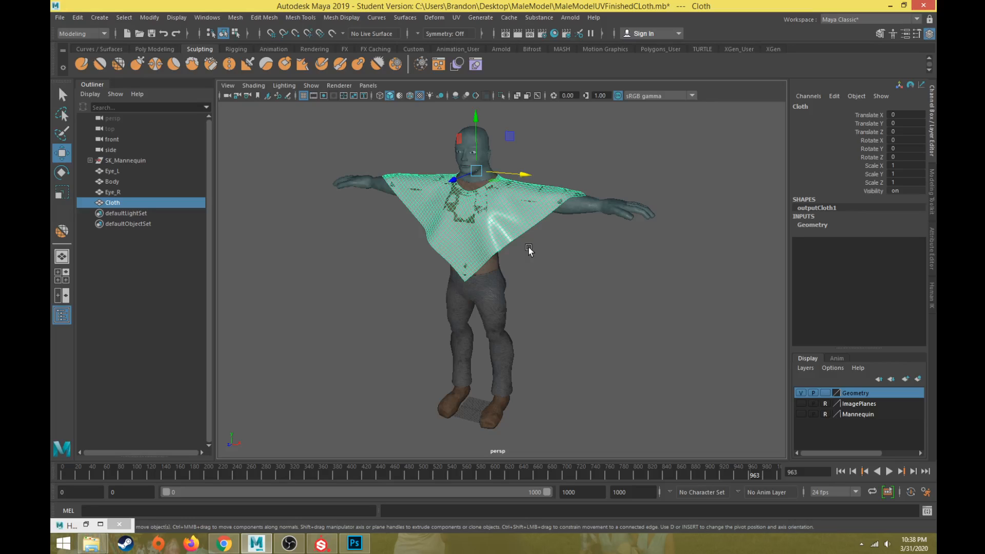
{"action": "left_click", "coordinate": [91, 543]}
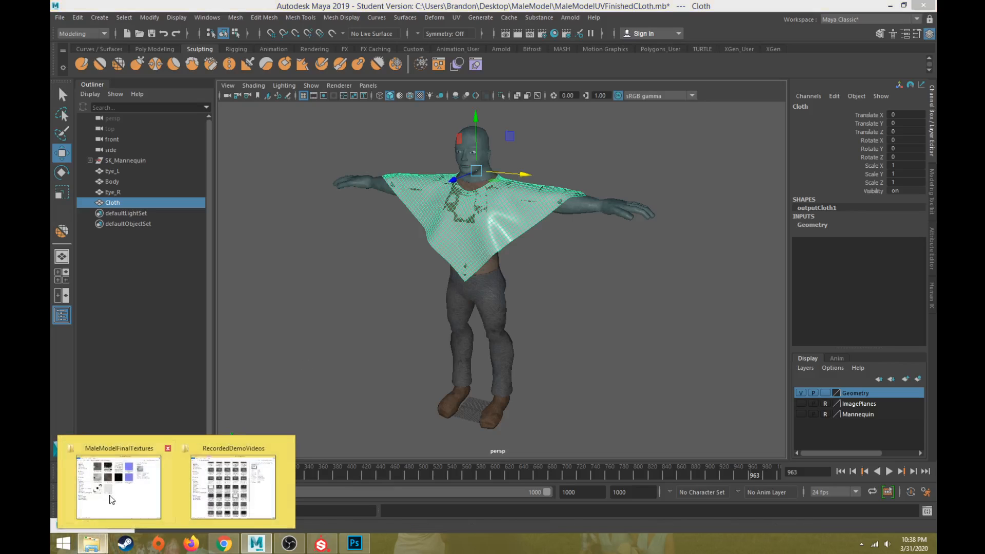
{"action": "left_click", "coordinate": [112, 499]}
{"action": "left_click", "coordinate": [342, 274]}
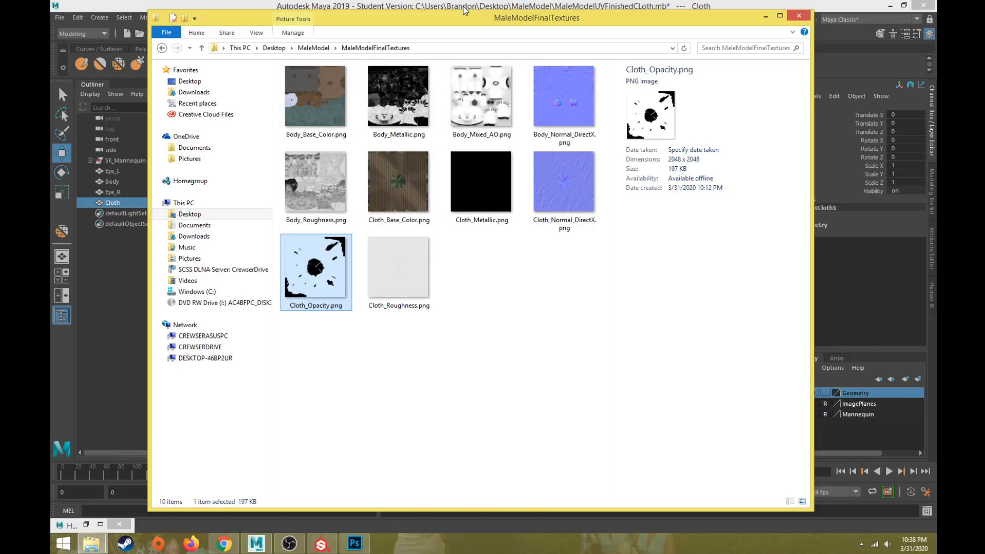
Step: In Maya's Hypershade, examine the M_Cloth StingrayPBS material's map options and texture slots for an opacity input
{"action": "left_click", "coordinate": [464, 10]}
{"action": "left_click", "coordinate": [86, 524]}
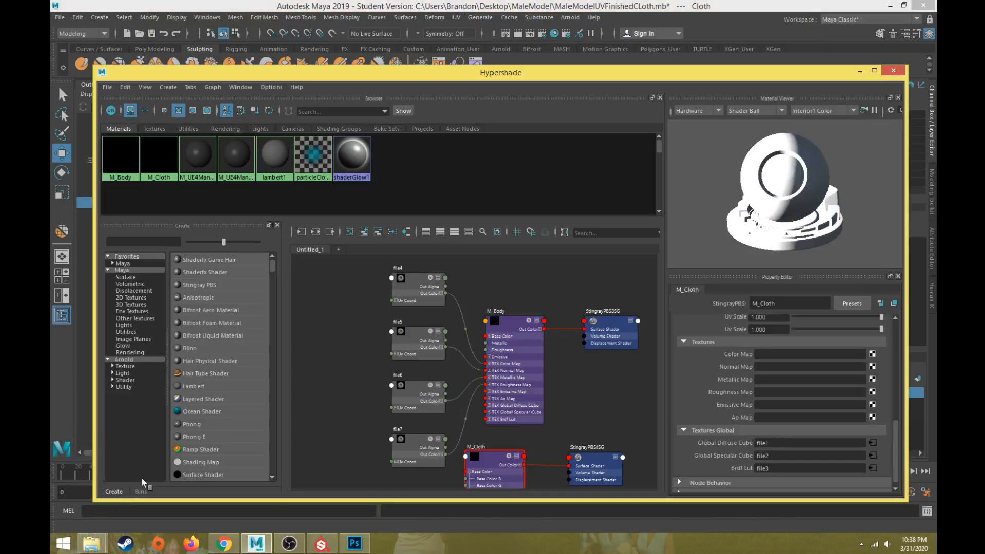
{"action": "left_click", "coordinate": [162, 161]}
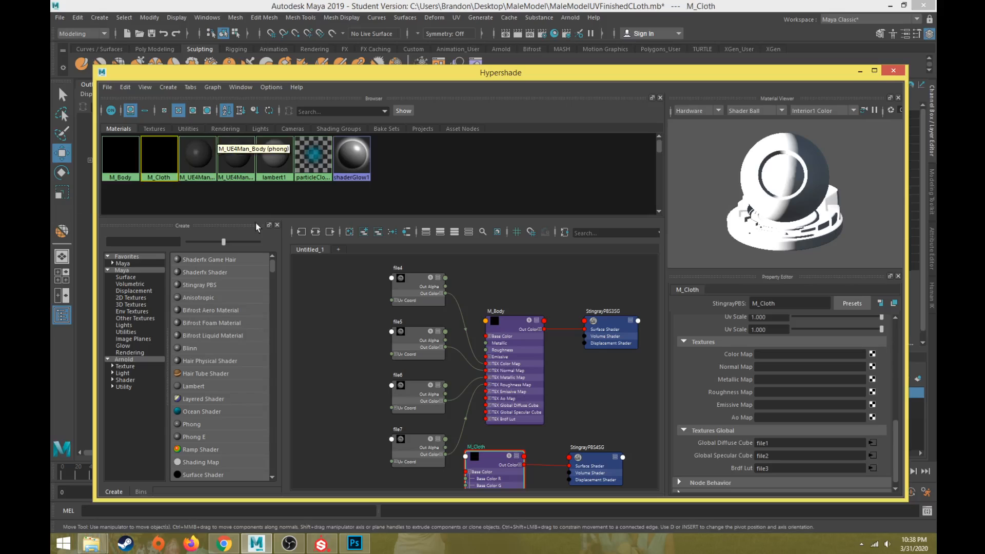
{"action": "scroll", "coordinate": [756, 378], "scroll_direction": "up", "scroll_amount": 5}
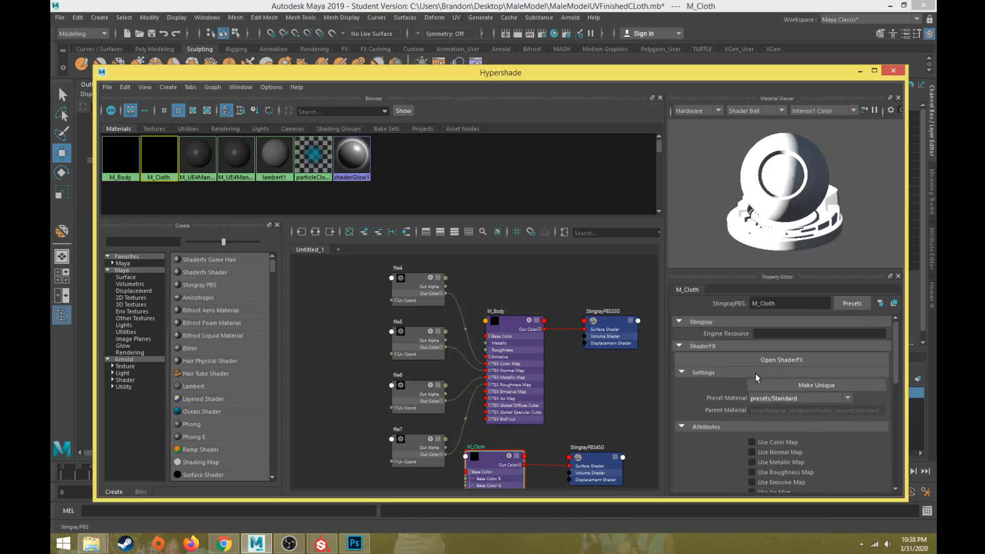
{"action": "scroll", "coordinate": [756, 378], "scroll_direction": "down", "scroll_amount": 2}
{"action": "scroll", "coordinate": [764, 395], "scroll_direction": "down", "scroll_amount": 2}
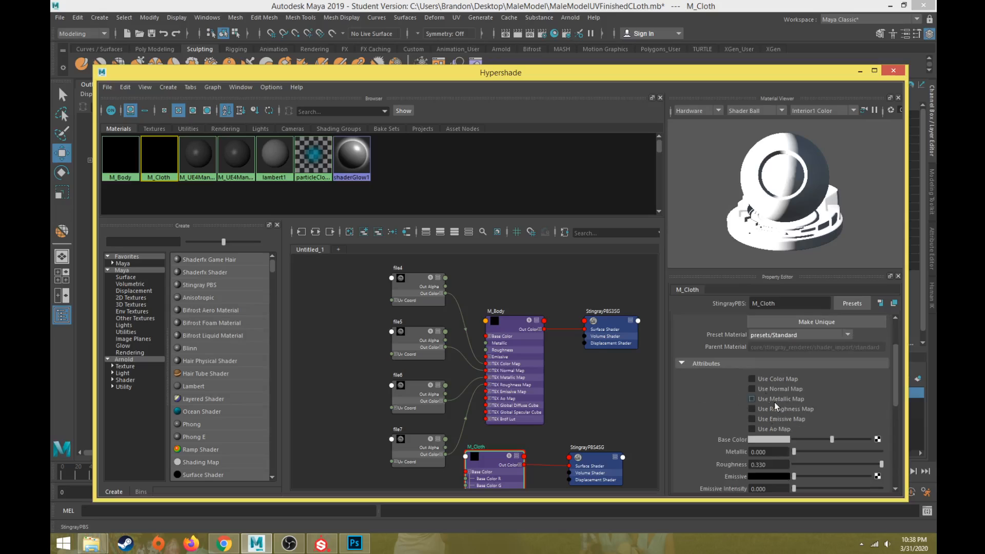
{"action": "scroll", "coordinate": [775, 411], "scroll_direction": "down", "scroll_amount": 5}
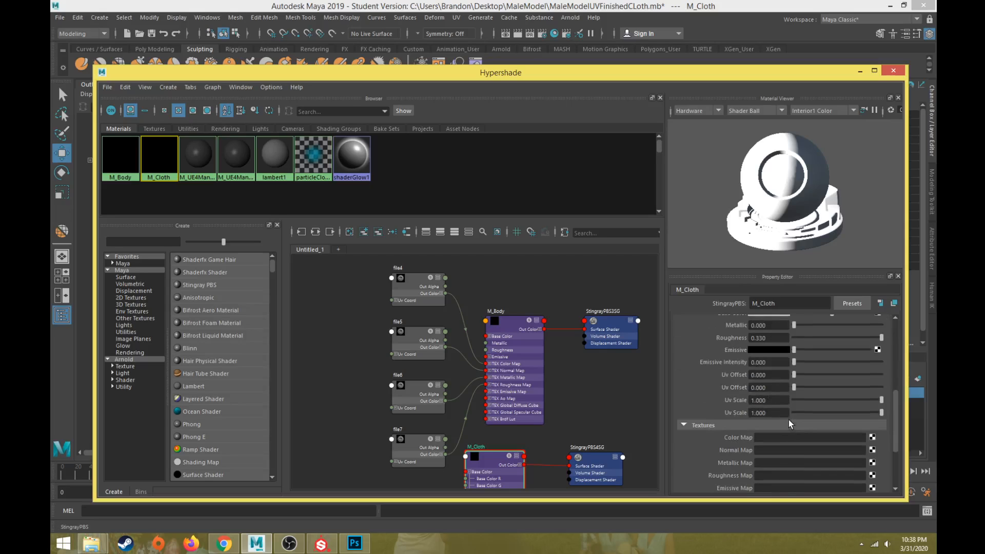
{"action": "scroll", "coordinate": [789, 424], "scroll_direction": "down", "scroll_amount": 3}
{"action": "scroll", "coordinate": [790, 426], "scroll_direction": "up", "scroll_amount": 10}
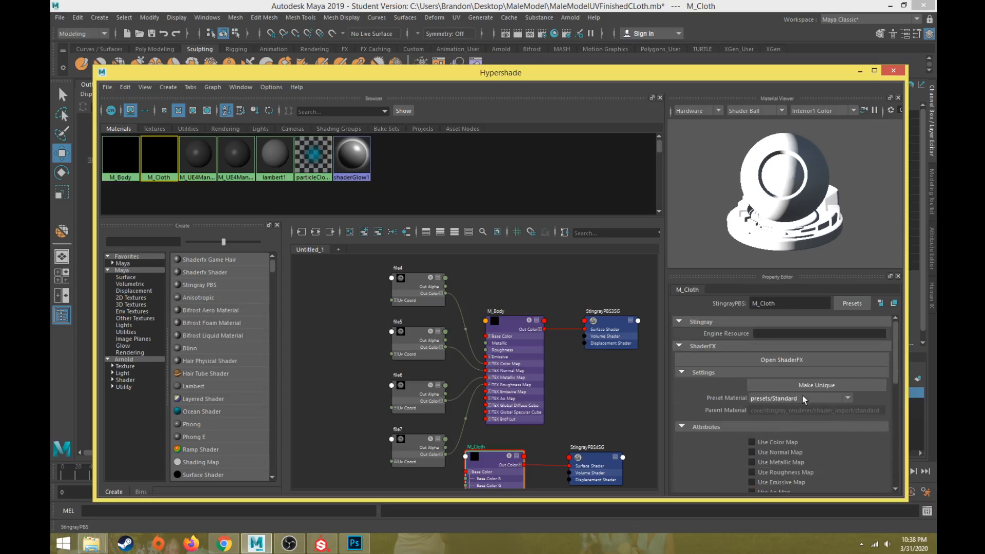
{"action": "scroll", "coordinate": [826, 410], "scroll_direction": "down", "scroll_amount": 1}
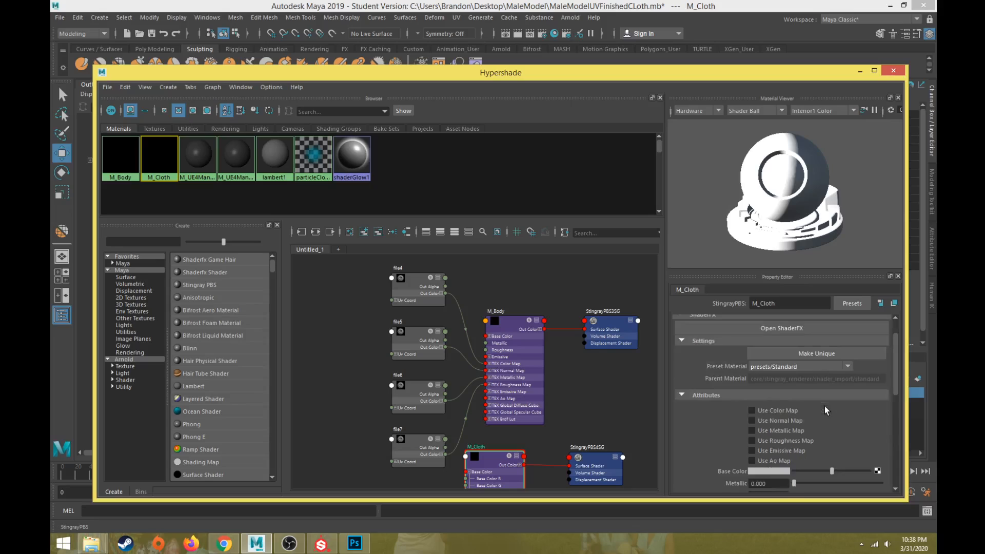
{"action": "scroll", "coordinate": [826, 411], "scroll_direction": "down", "scroll_amount": 1}
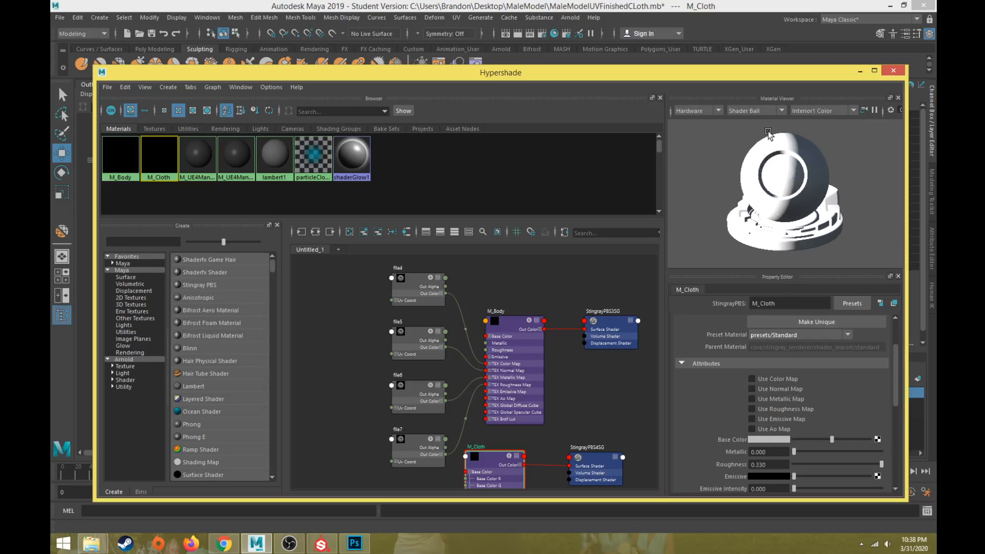
{"action": "left_click", "coordinate": [860, 72]}
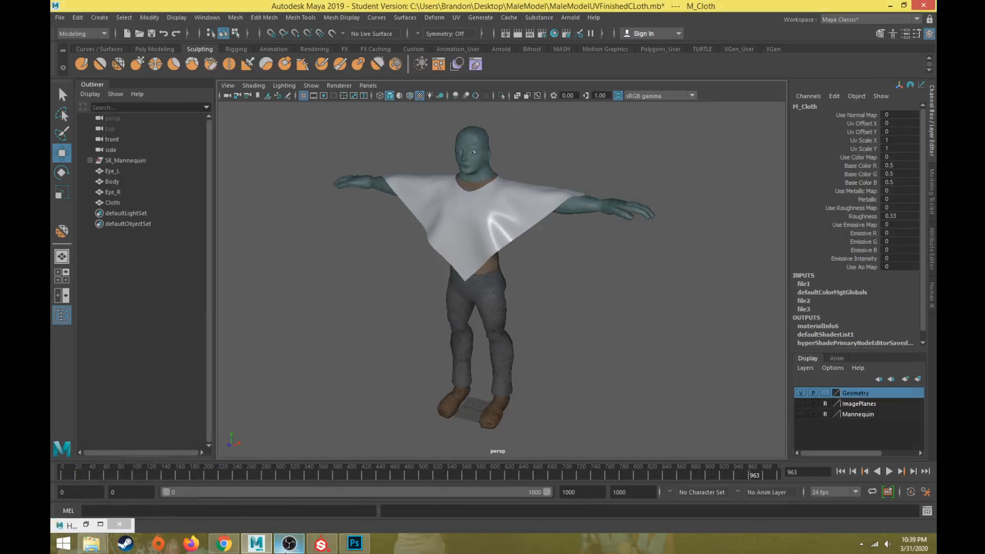
Step: Switch to Photoshop and open Cloth_Base_Color.png from the MaleModel/MaleModelFinalTextures folder on the Desktop
{"action": "left_click", "coordinate": [354, 548]}
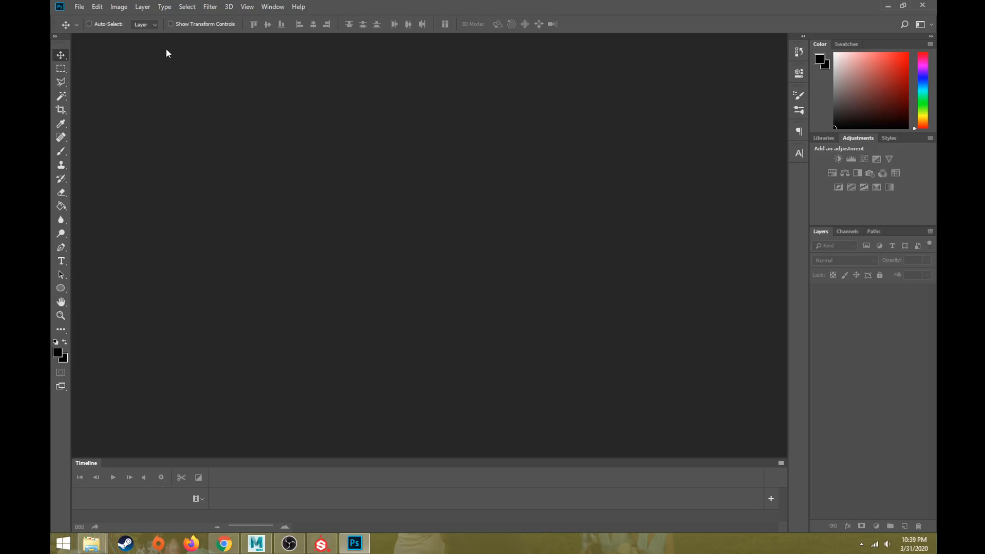
{"action": "left_click", "coordinate": [79, 7]}
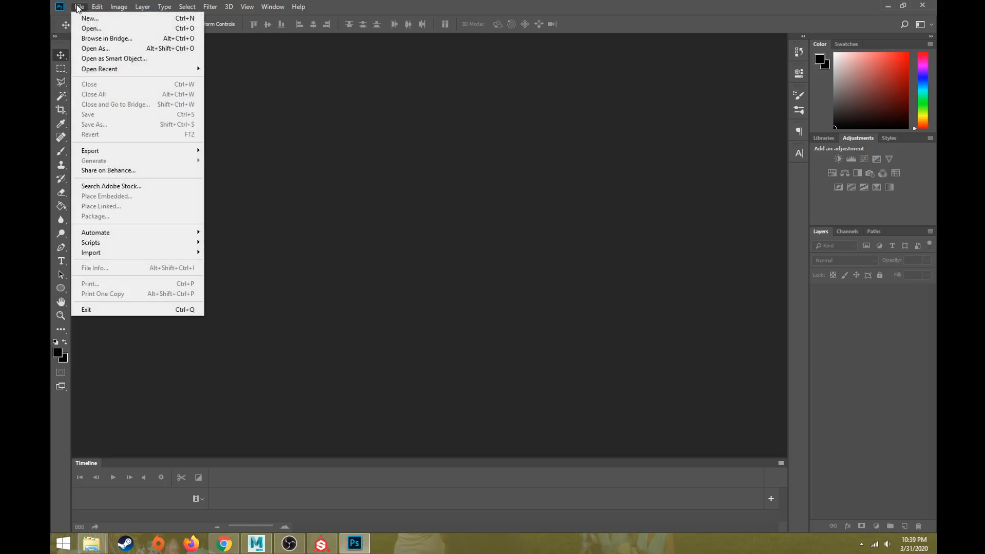
{"action": "left_click", "coordinate": [103, 30]}
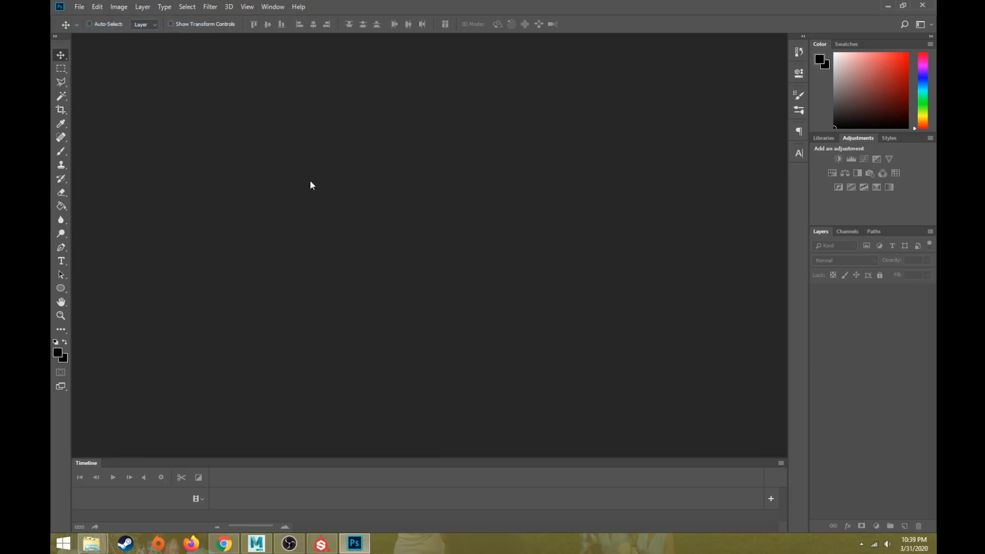
{"action": "left_click", "coordinate": [110, 74]}
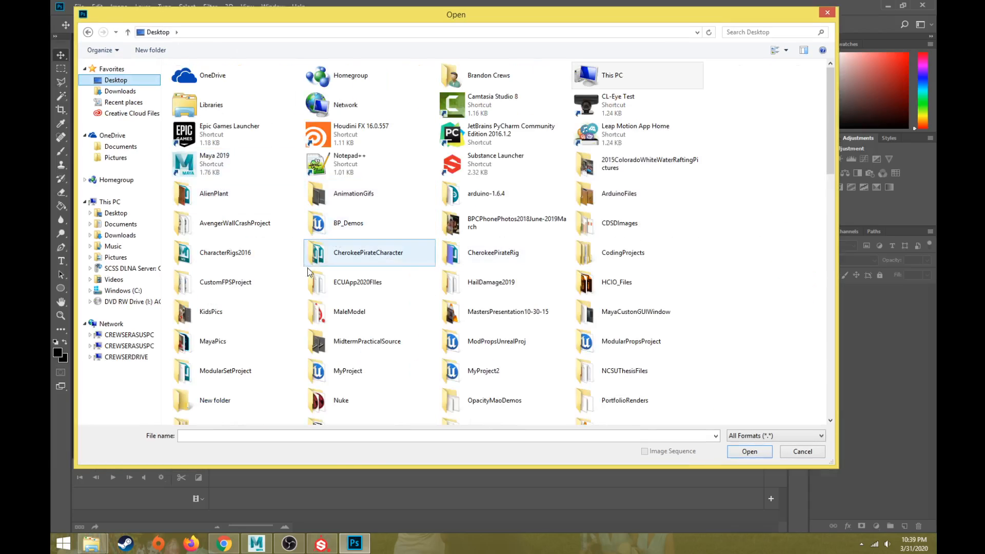
{"action": "left_click", "coordinate": [369, 305]}
{"action": "double_click", "coordinate": [371, 305]}
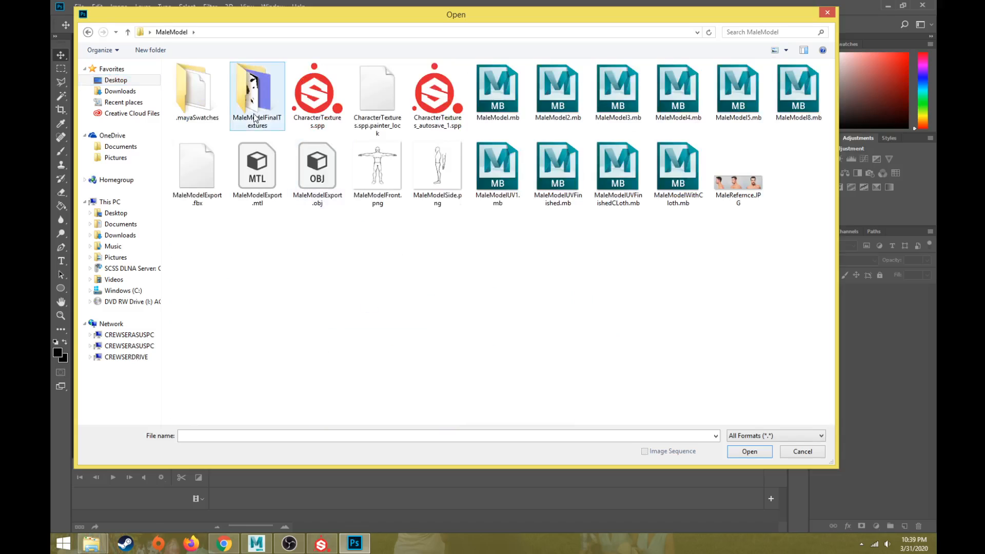
{"action": "double_click", "coordinate": [261, 99]}
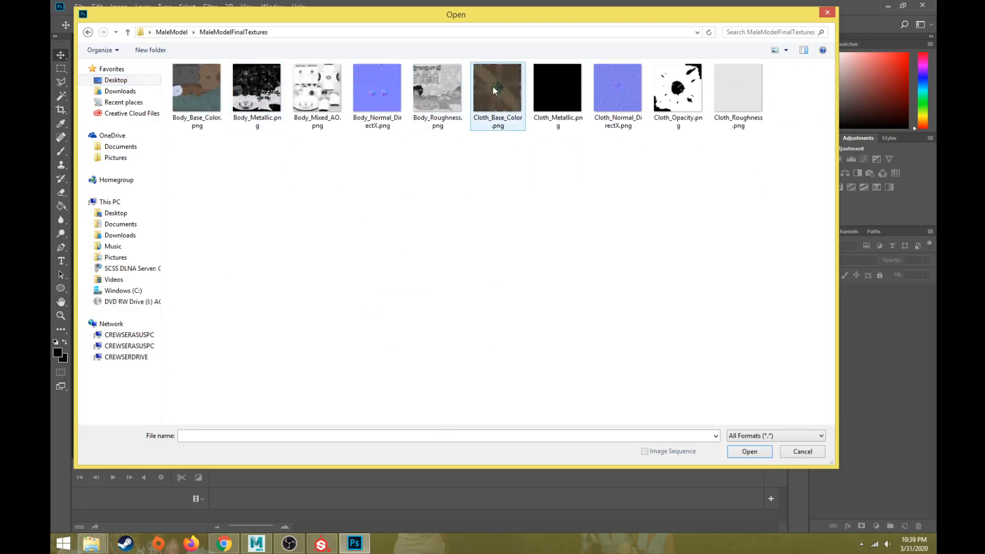
{"action": "left_click", "coordinate": [495, 100]}
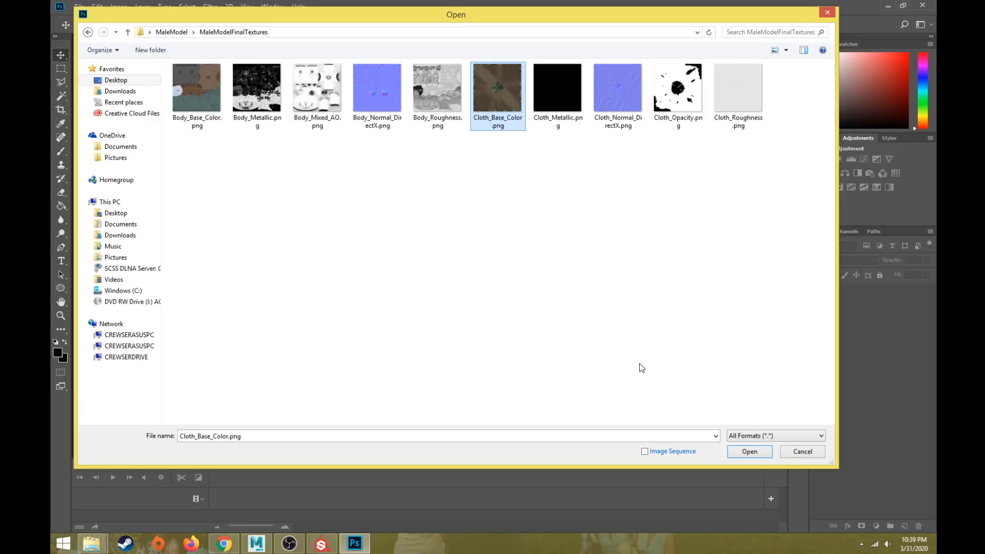
{"action": "left_click", "coordinate": [749, 452]}
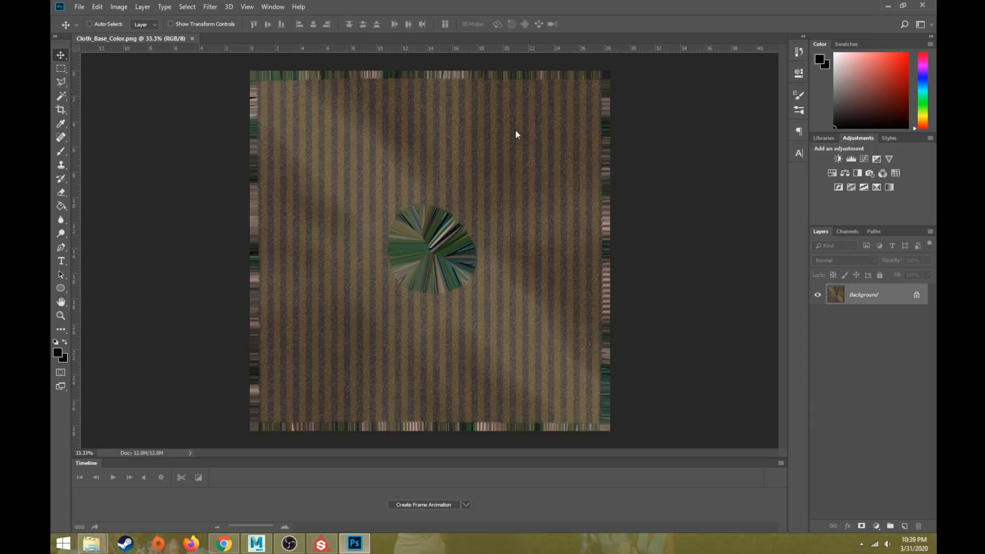
Step: Place Cloth_Opacity.png as an embedded layer above the base color image, keeping its default size and position
{"action": "left_click", "coordinate": [77, 7]}
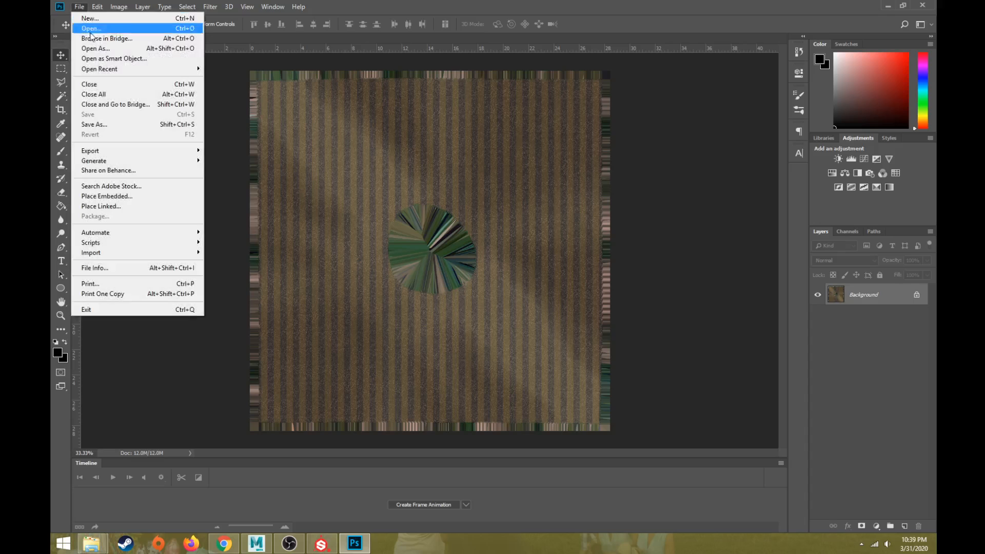
{"action": "left_click", "coordinate": [119, 196]}
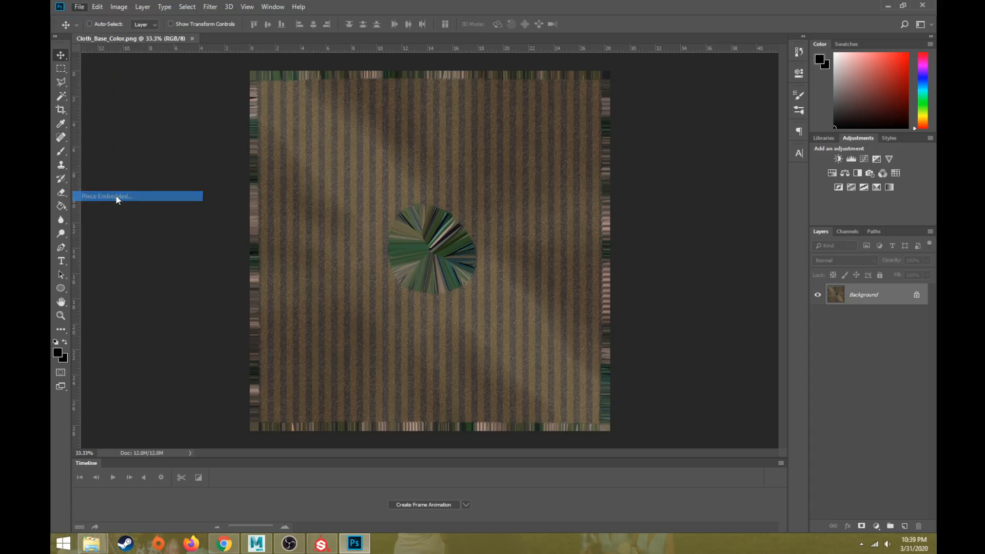
{"action": "left_click", "coordinate": [680, 83]}
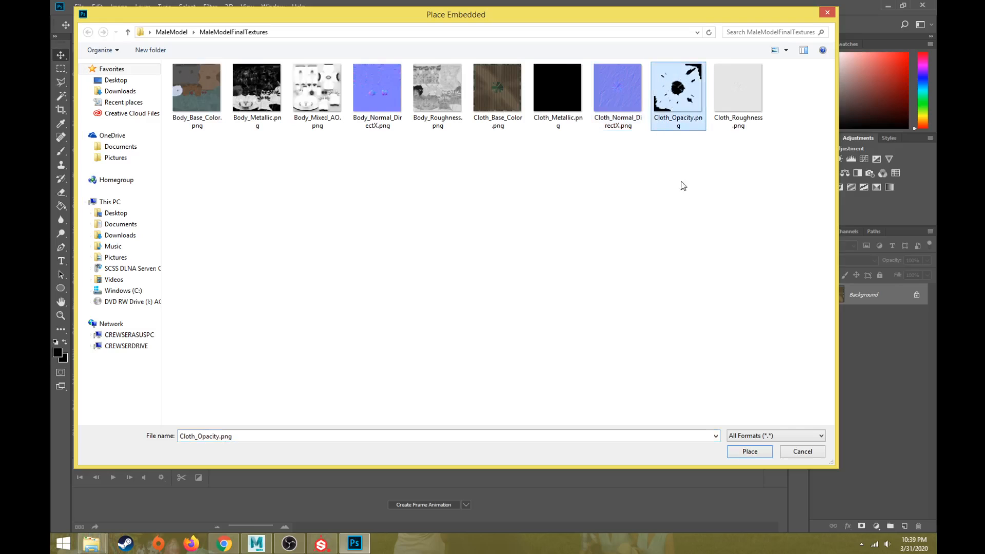
{"action": "left_click", "coordinate": [745, 452]}
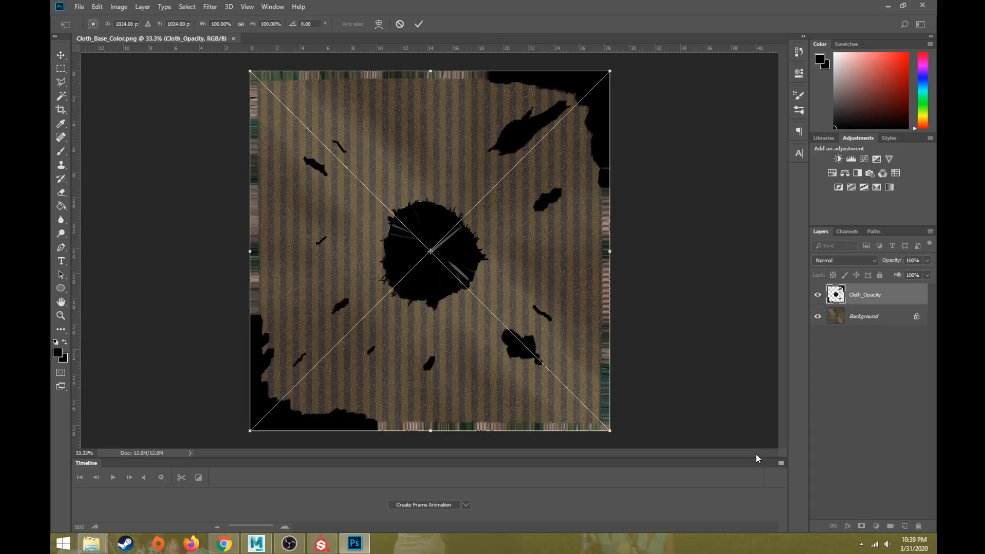
{"action": "key", "text": "Return"}
Step: Compare the opacity map and the base color by hiding and reshowing the Background and Cloth_Opacity layers
{"action": "left_click", "coordinate": [818, 317]}
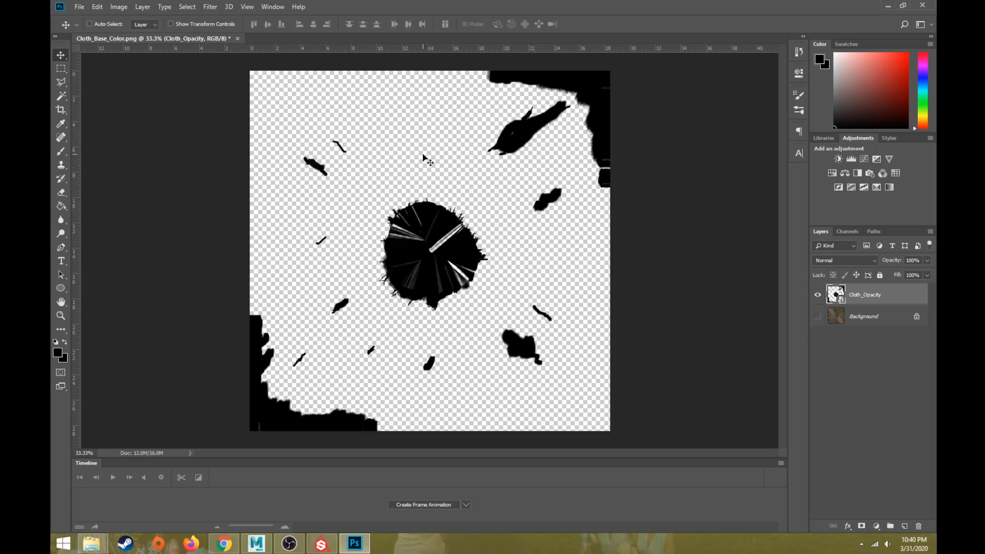
{"action": "left_click", "coordinate": [818, 296]}
{"action": "left_click", "coordinate": [819, 297]}
{"action": "left_click", "coordinate": [817, 317]}
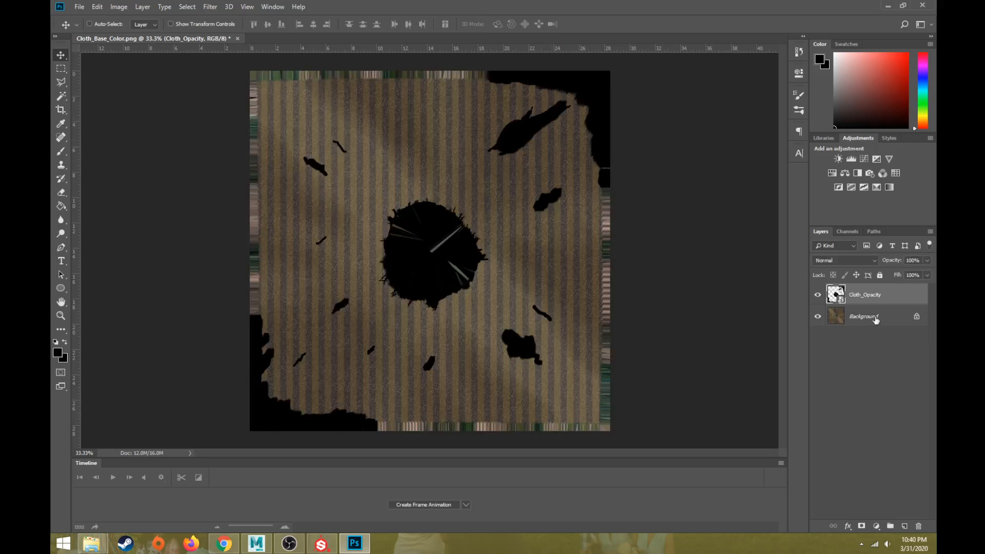
Step: Convert the locked Background into a regular layer named Layer 0 and check the image's color channels
{"action": "double_click", "coordinate": [878, 317]}
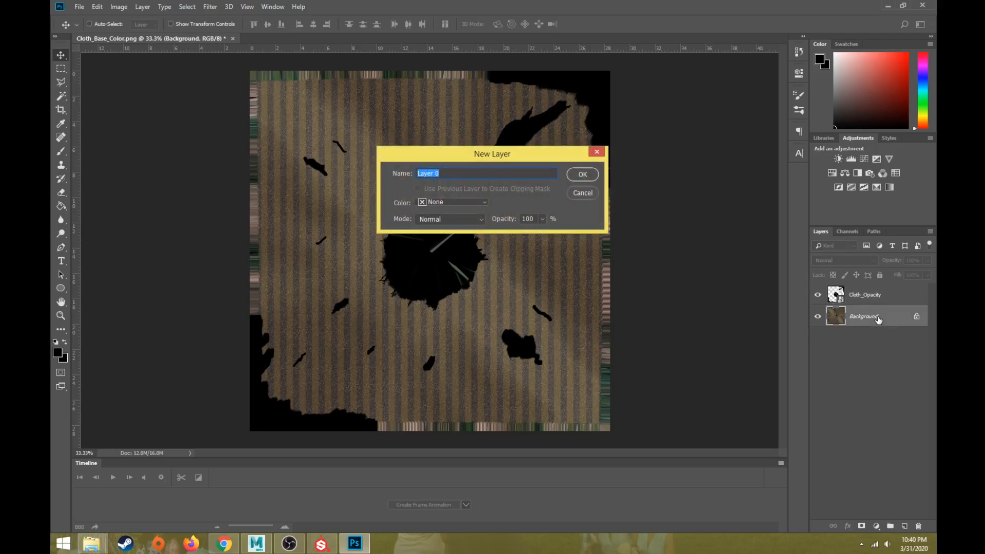
{"action": "left_click", "coordinate": [584, 174]}
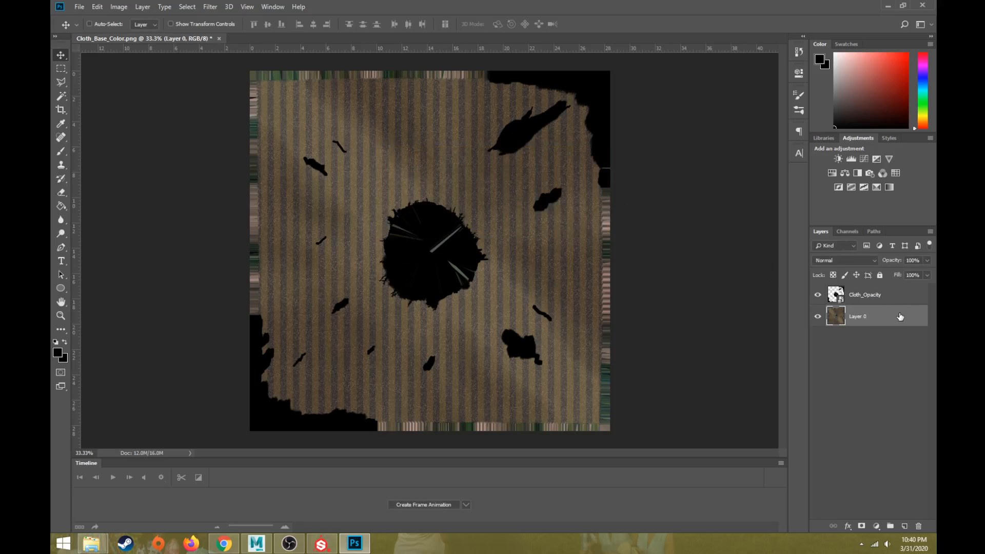
{"action": "left_click", "coordinate": [846, 231]}
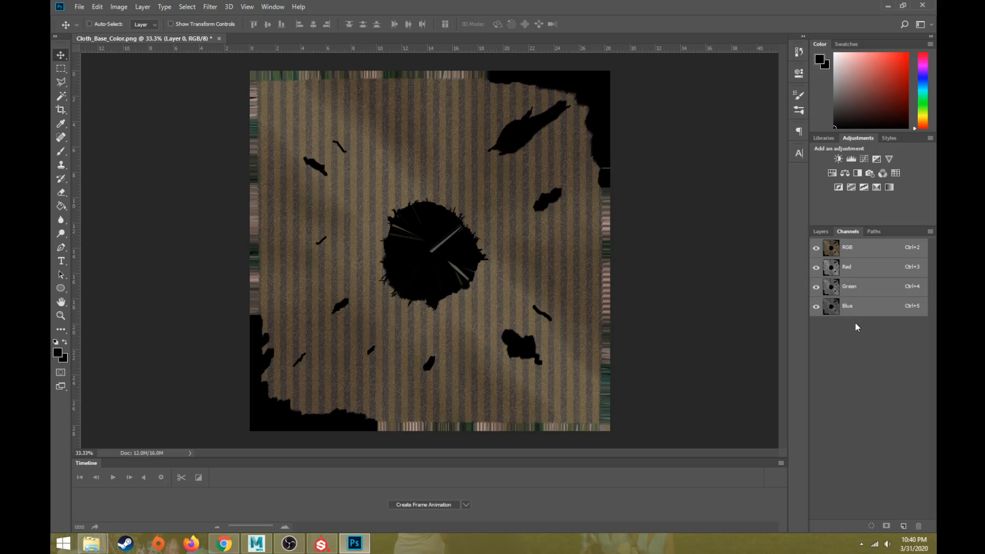
{"action": "left_click", "coordinate": [818, 232]}
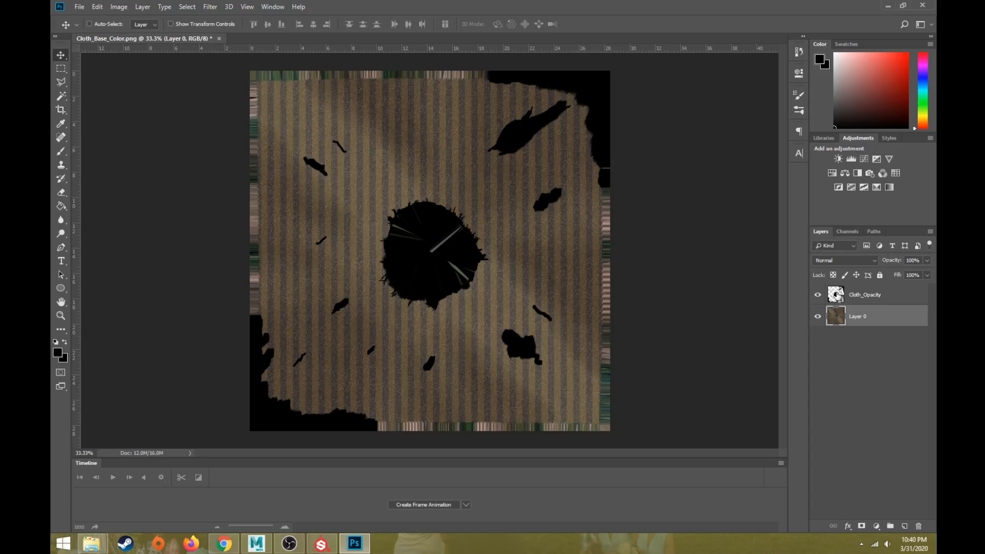
Step: Load the Cloth_Opacity layer's black areas as a selection and display the channels with Layer 0 active
{"action": "left_click", "coordinate": [836, 294]}
{"action": "left_click", "coordinate": [818, 294]}
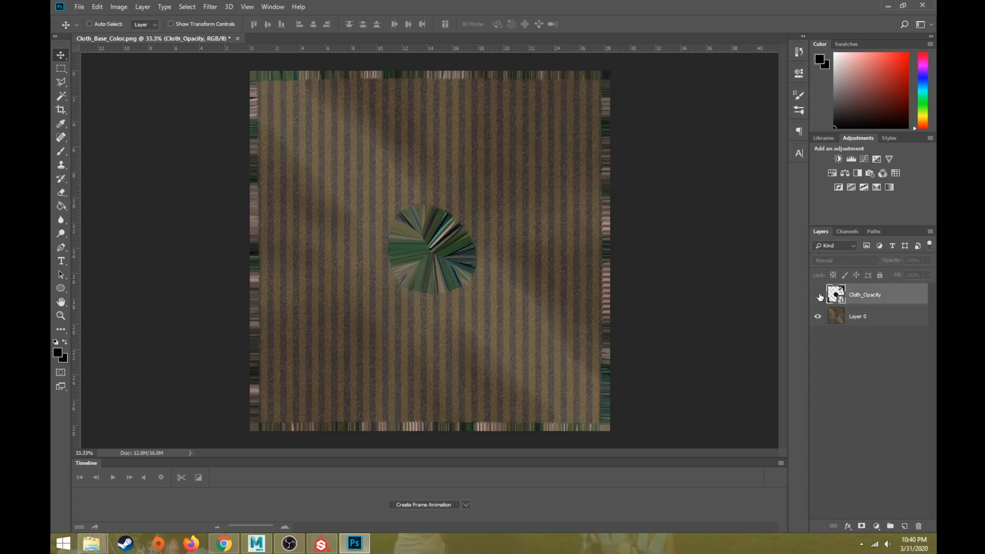
{"action": "left_click", "coordinate": [818, 295]}
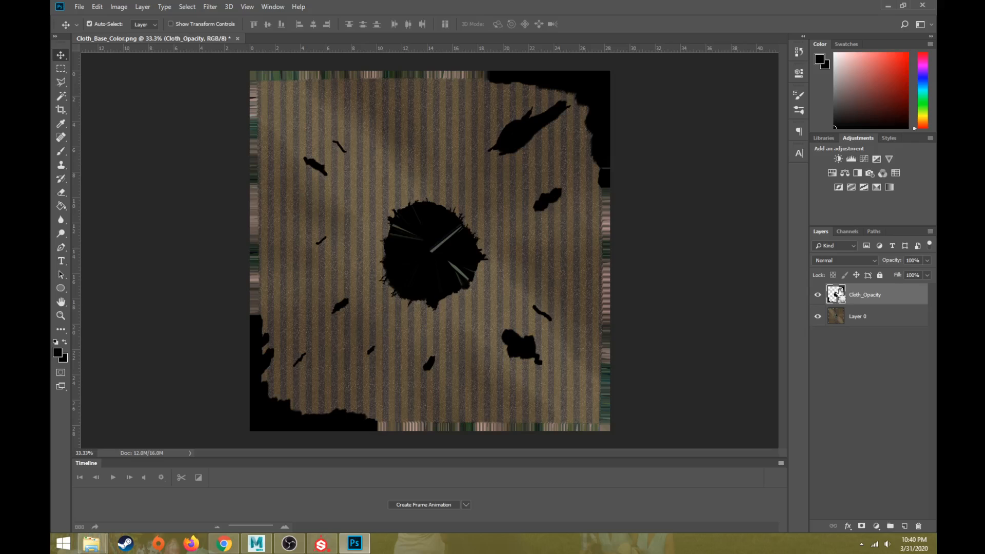
{"action": "left_click", "coordinate": [835, 295], "text": "ctrl"}
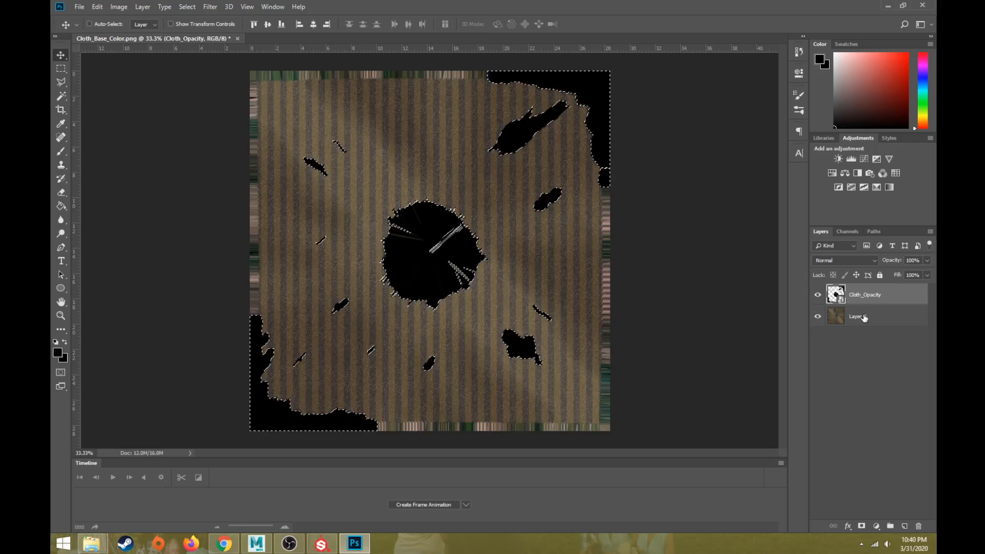
{"action": "left_click", "coordinate": [882, 317]}
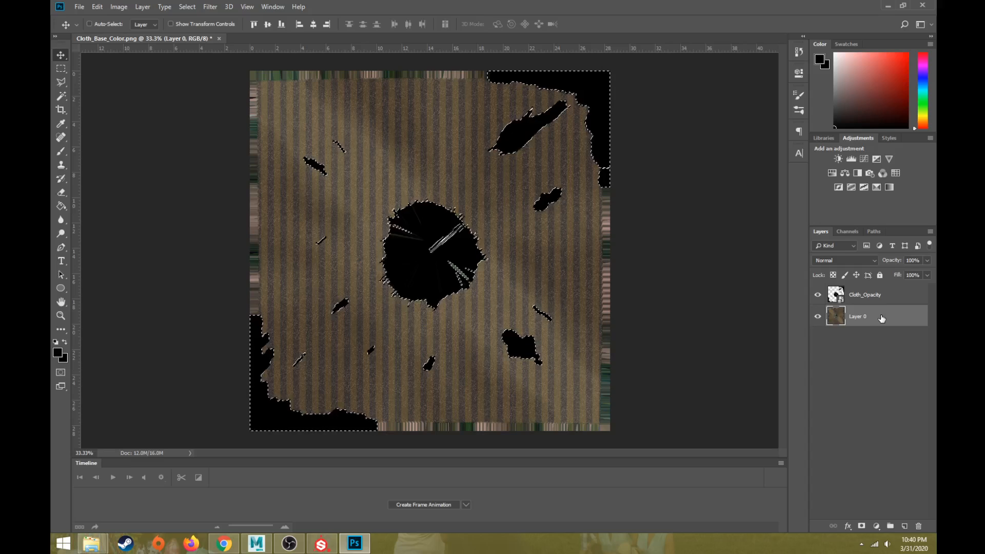
{"action": "left_click", "coordinate": [851, 232]}
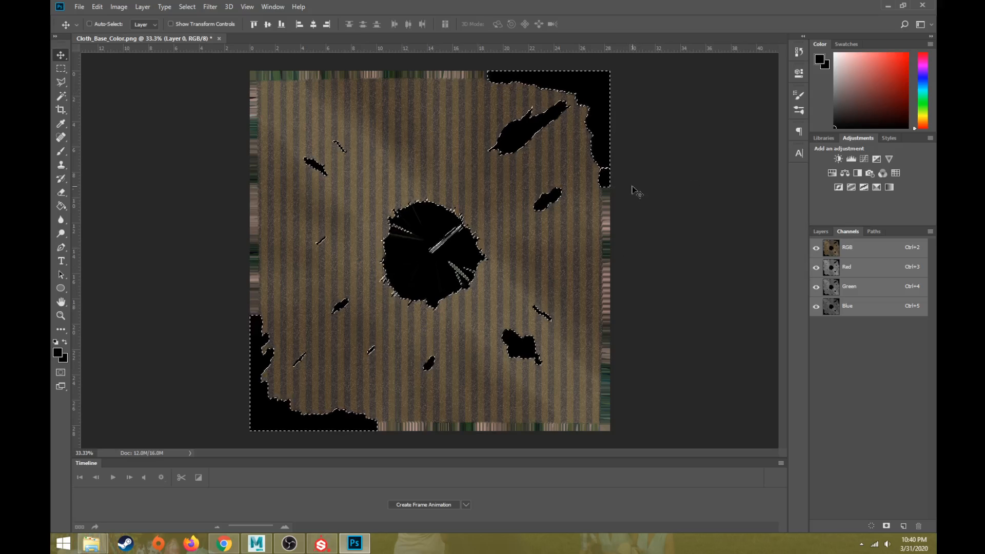
Step: Save the selection as a new alpha channel, display its overlay and hide the Cloth_Opacity layer, leaving Layer 0 active
{"action": "left_click", "coordinate": [888, 528]}
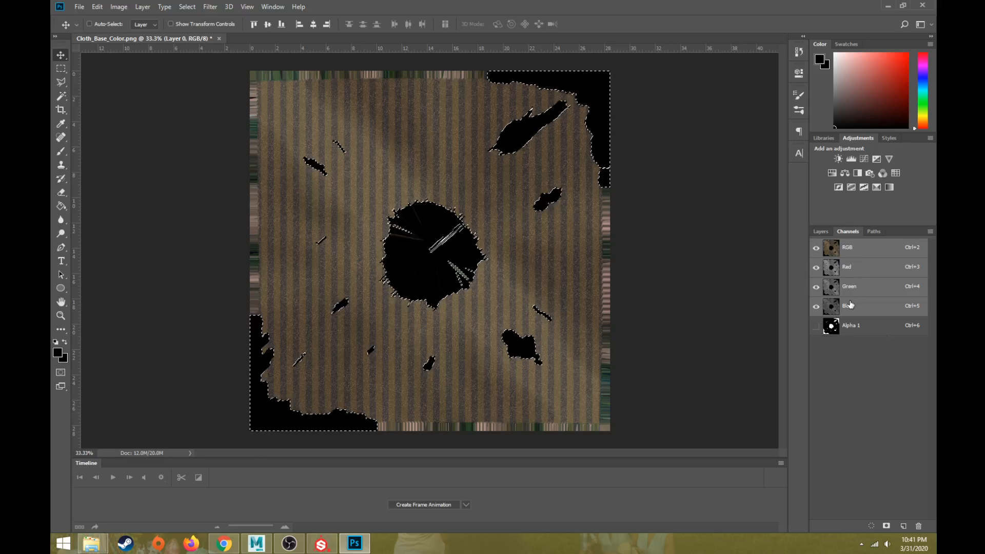
{"action": "left_click", "coordinate": [816, 327]}
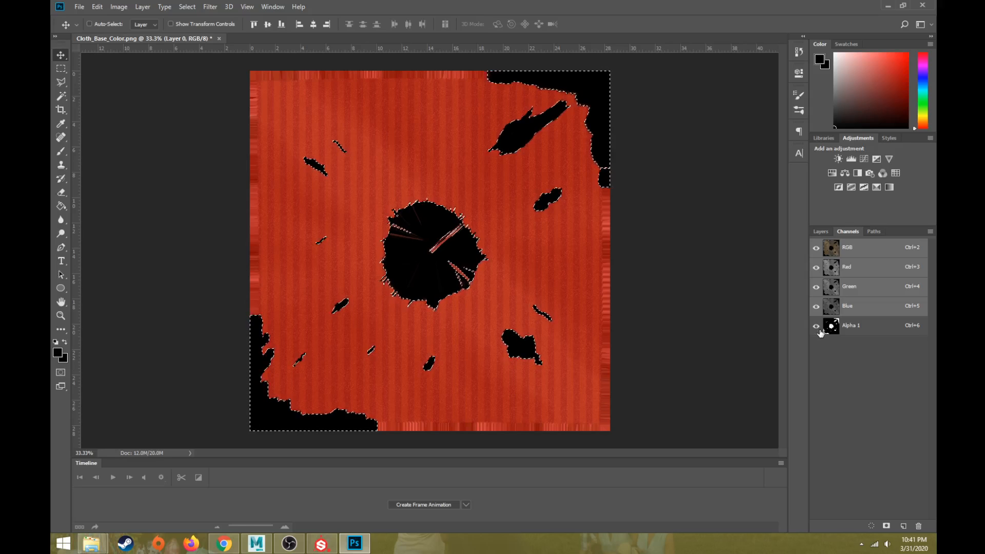
{"action": "left_click", "coordinate": [819, 232]}
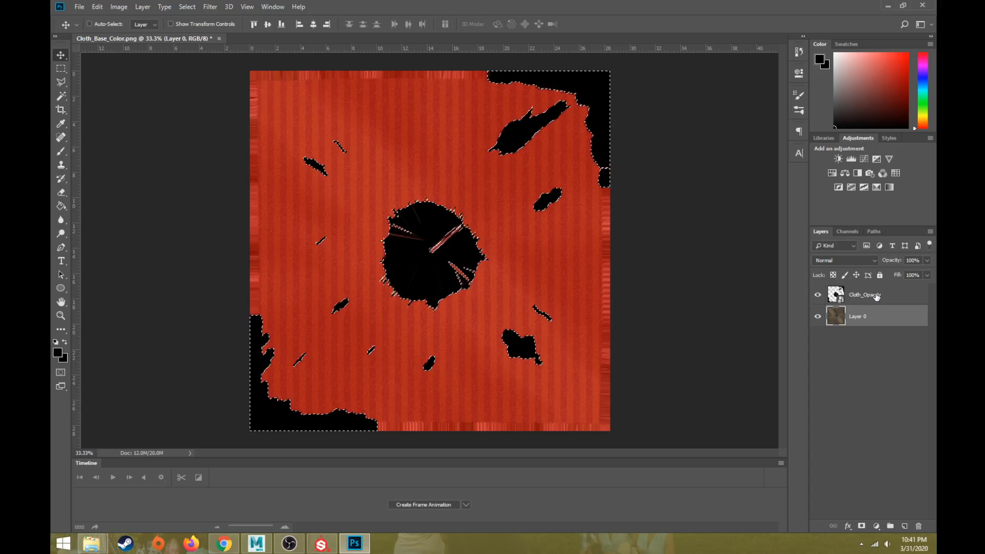
{"action": "left_click", "coordinate": [832, 293]}
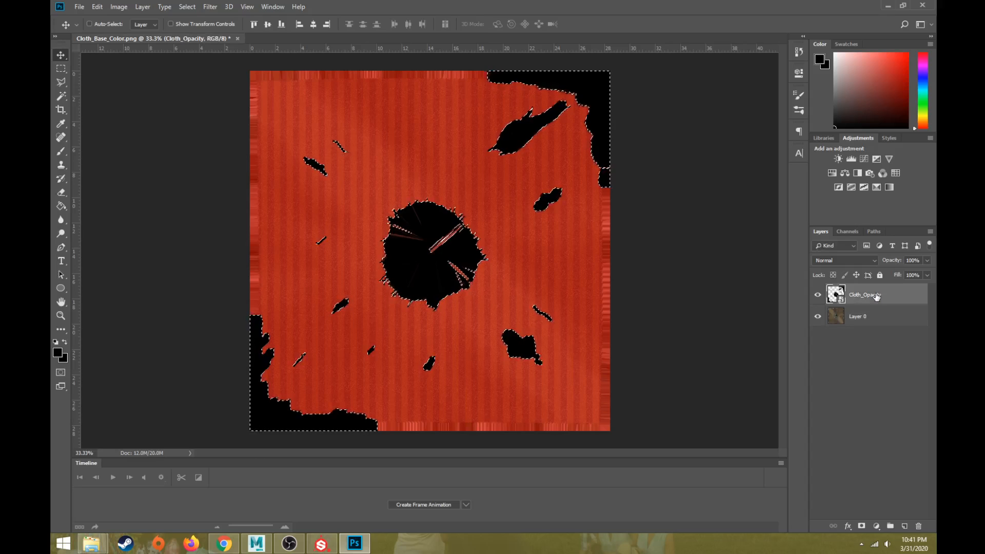
{"action": "left_click", "coordinate": [818, 295]}
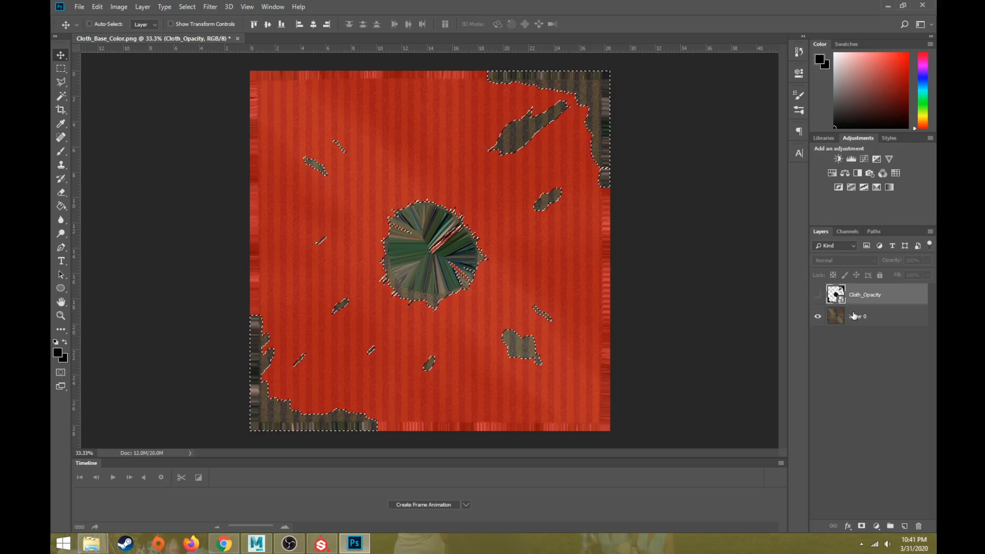
{"action": "left_click", "coordinate": [872, 316]}
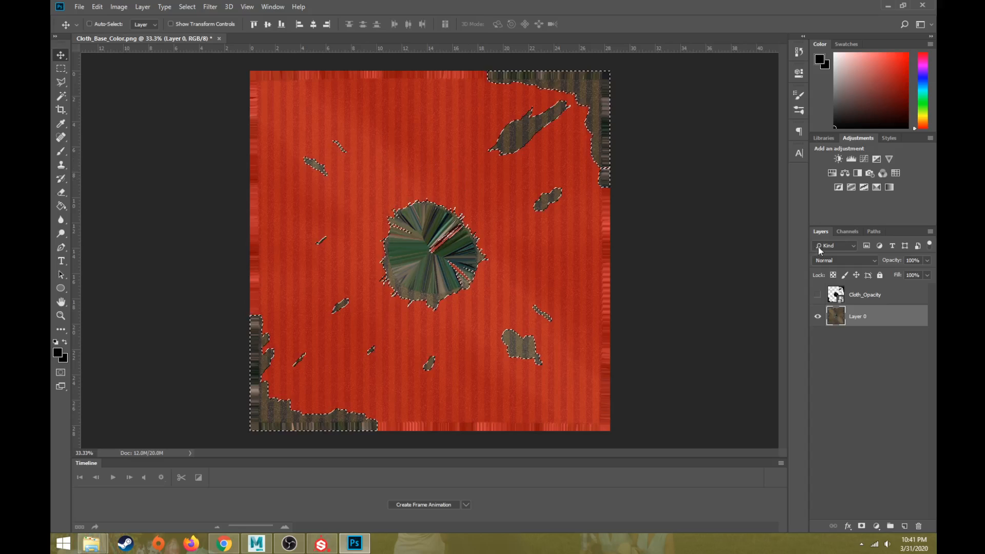
Step: Try to invert the Alpha 1 channel within the current selection of the holes
{"action": "left_click", "coordinate": [851, 232]}
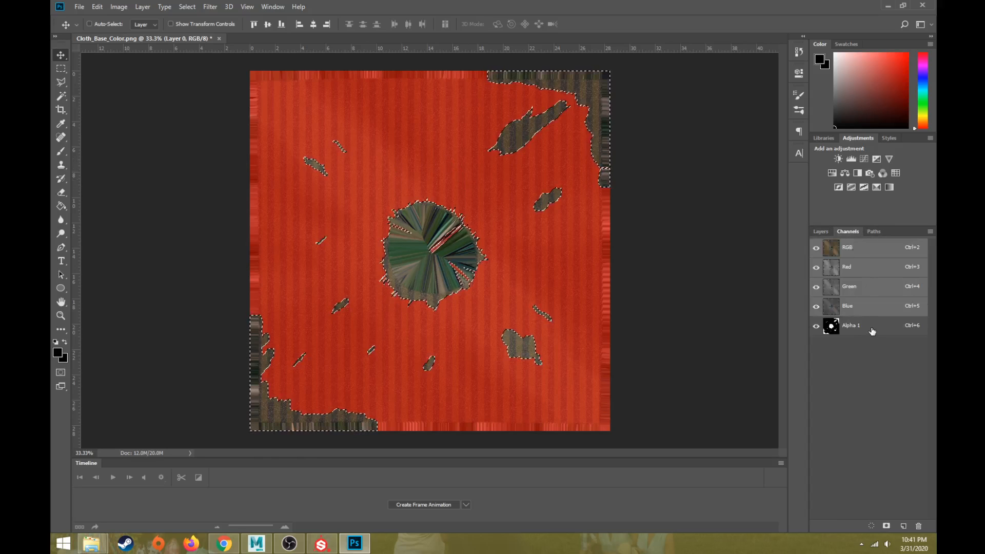
{"action": "left_click", "coordinate": [872, 330]}
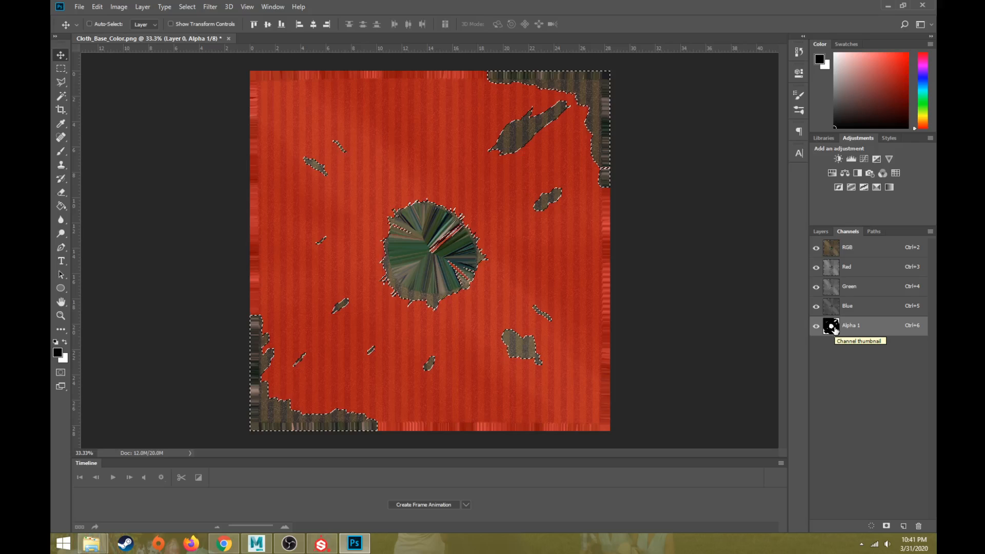
{"action": "left_click", "coordinate": [118, 7]}
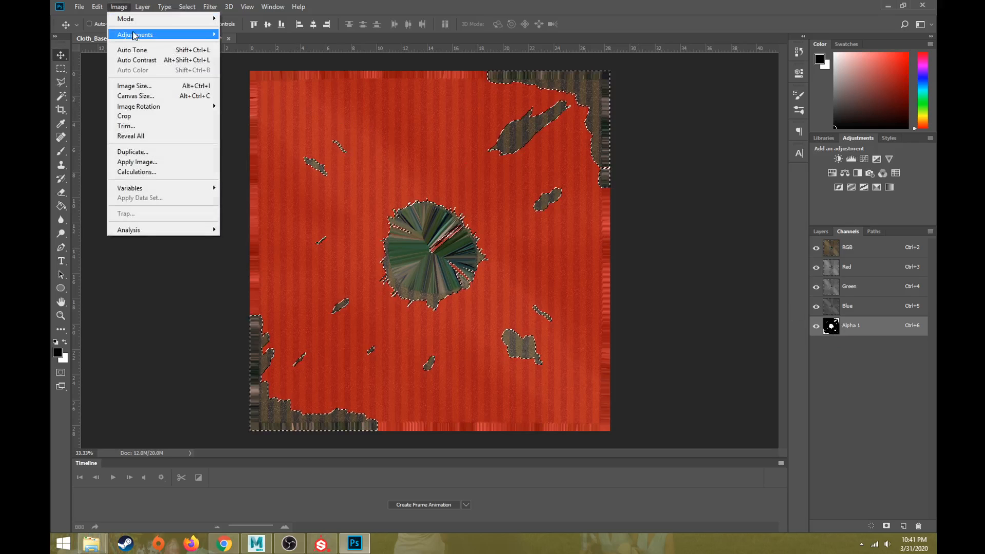
{"action": "mouse_move", "coordinate": [136, 34]}
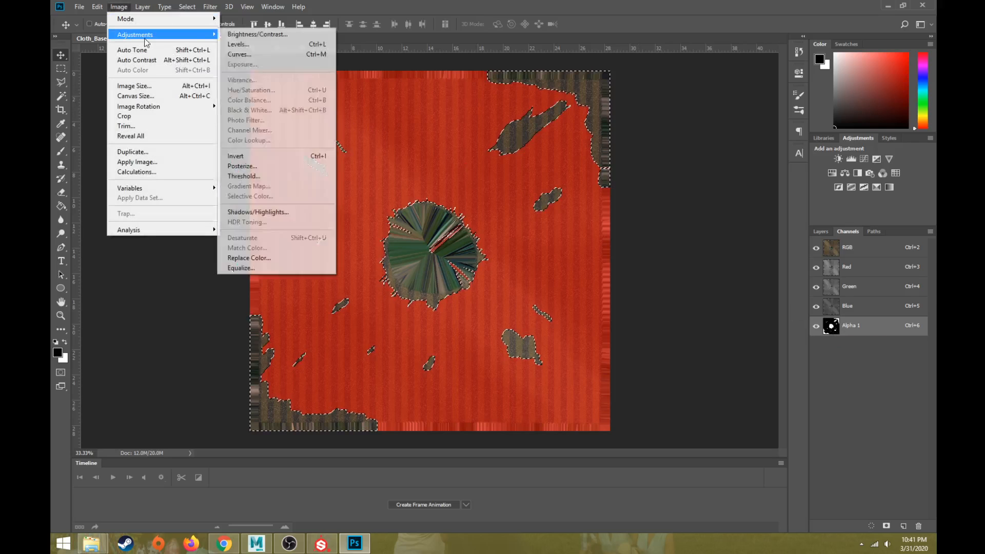
{"action": "left_click", "coordinate": [243, 156]}
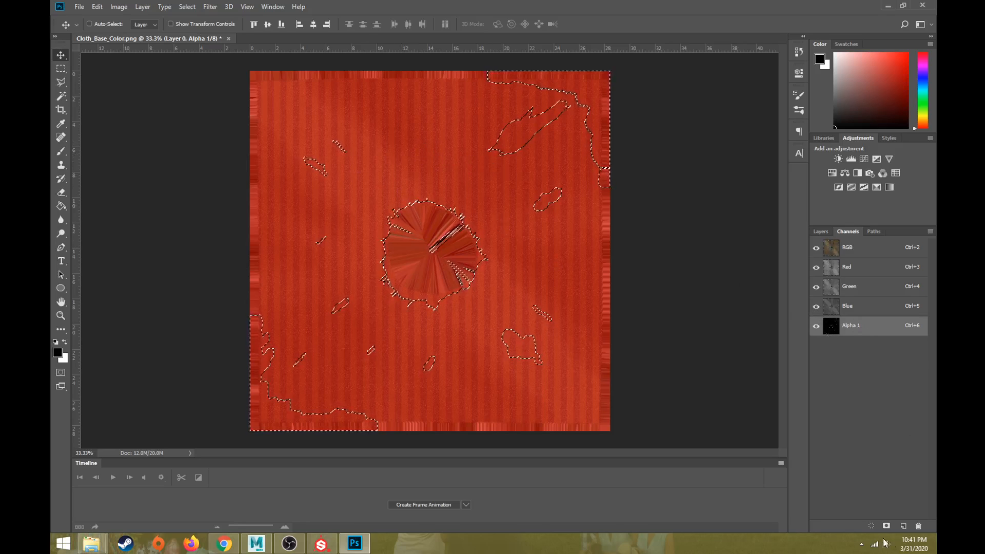
Step: Delete the Alpha 1 channel and show the Cloth_Opacity layer again
{"action": "left_click", "coordinate": [918, 526]}
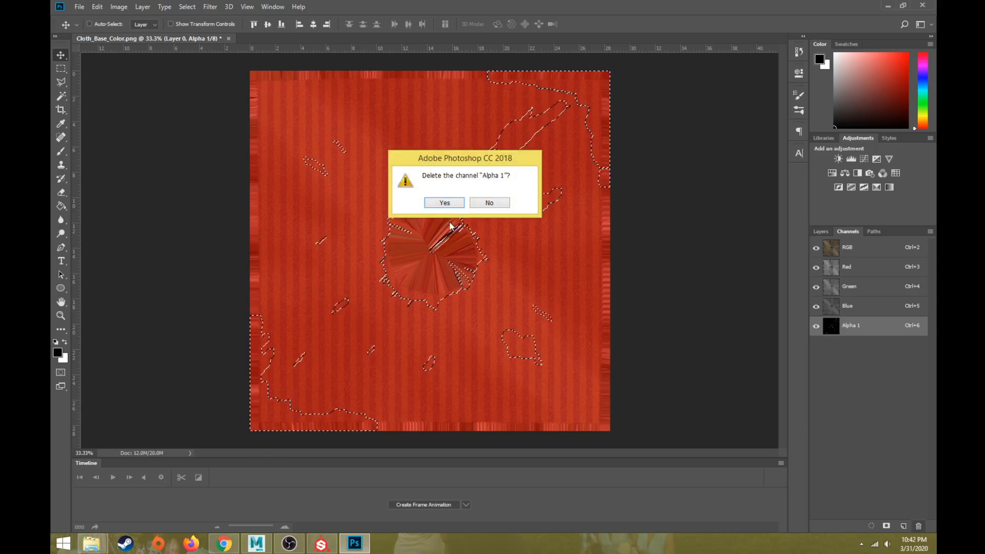
{"action": "left_click", "coordinate": [452, 204]}
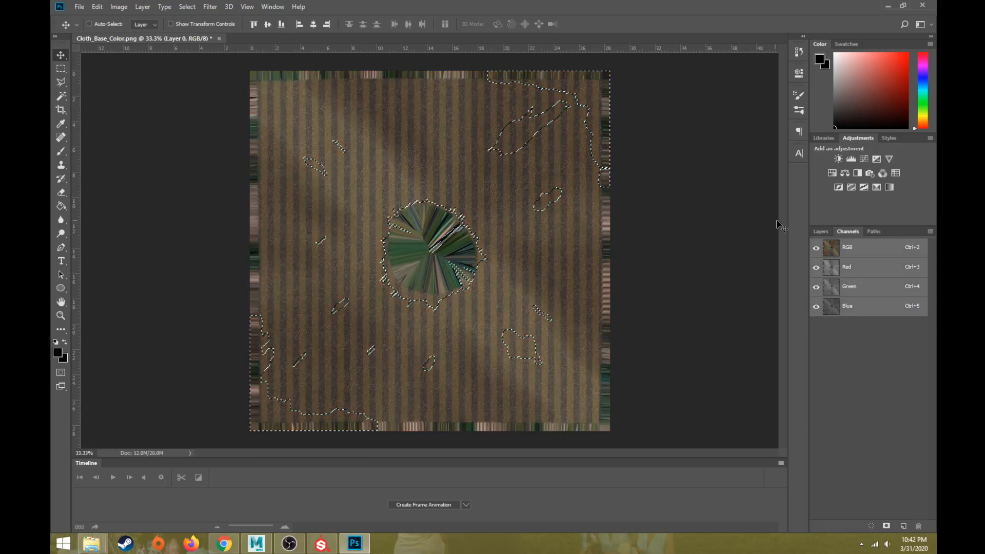
{"action": "left_click", "coordinate": [821, 231]}
{"action": "left_click", "coordinate": [818, 294]}
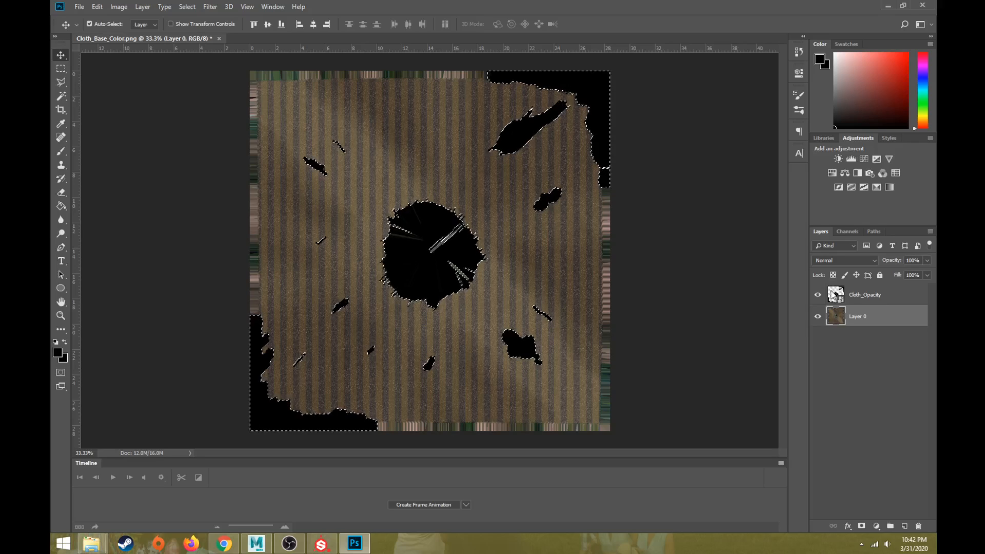
Step: Make Layer 0 active and invert the selection so it covers the cloth instead of the holes
{"action": "left_click", "coordinate": [835, 296]}
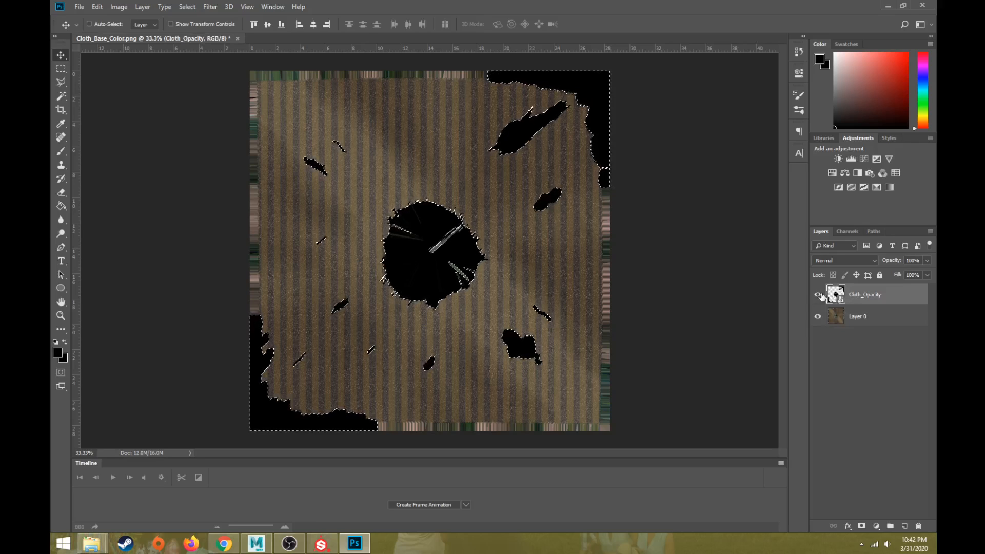
{"action": "left_click", "coordinate": [838, 311]}
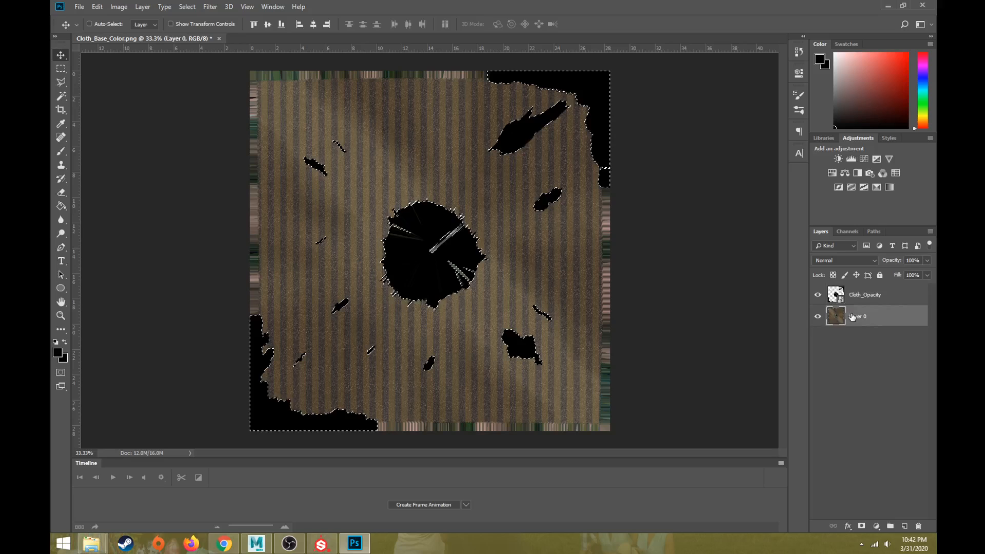
{"action": "left_click", "coordinate": [187, 7]}
{"action": "left_click", "coordinate": [196, 49]}
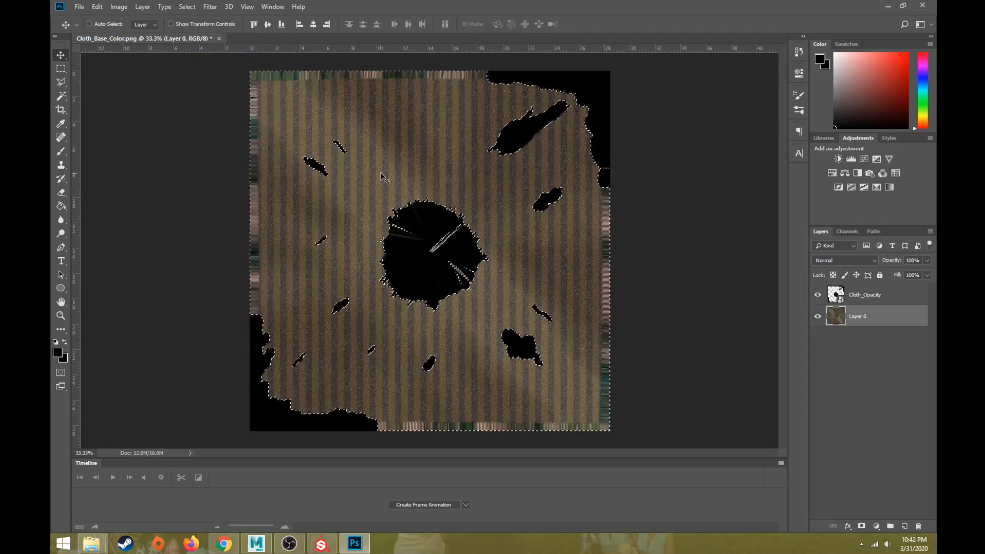
Step: Save the inverted selection as a new alpha channel, display its overlay on the texture and deselect
{"action": "left_click", "coordinate": [854, 231]}
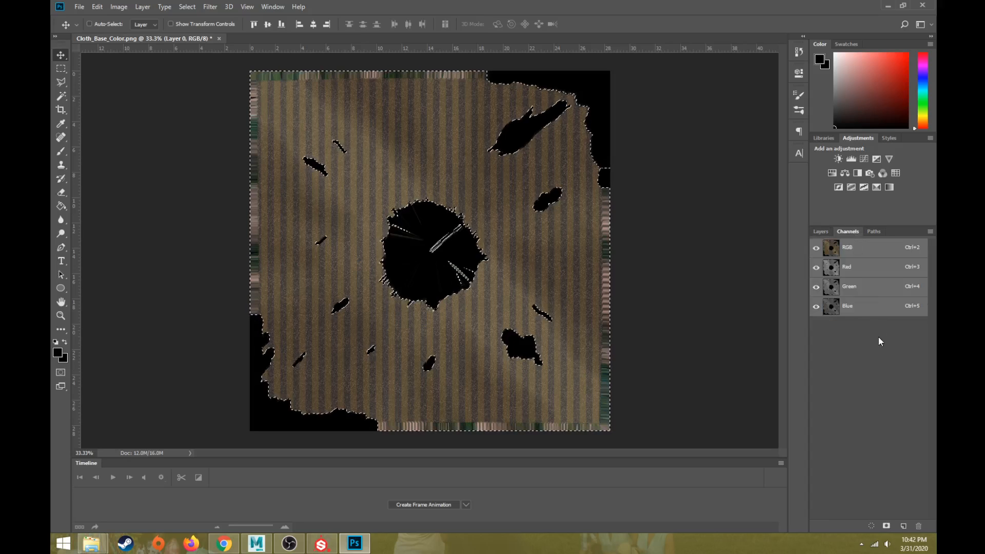
{"action": "left_click", "coordinate": [886, 526]}
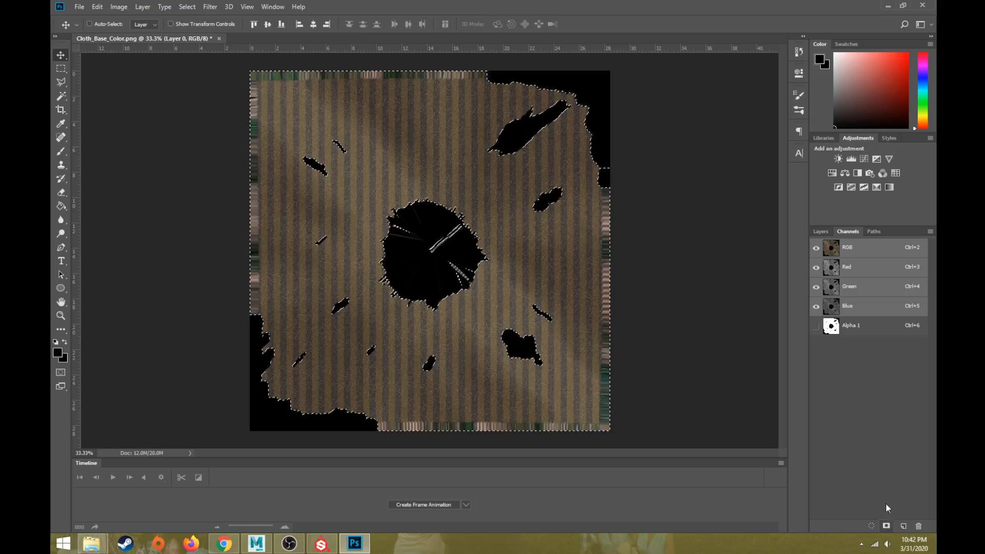
{"action": "left_click", "coordinate": [815, 327]}
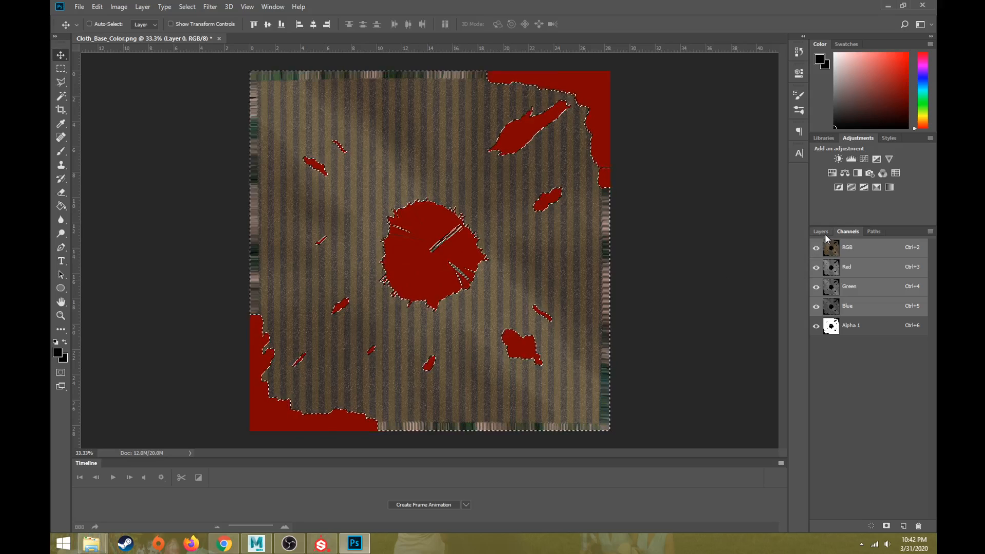
{"action": "key", "text": "ctrl+d"}
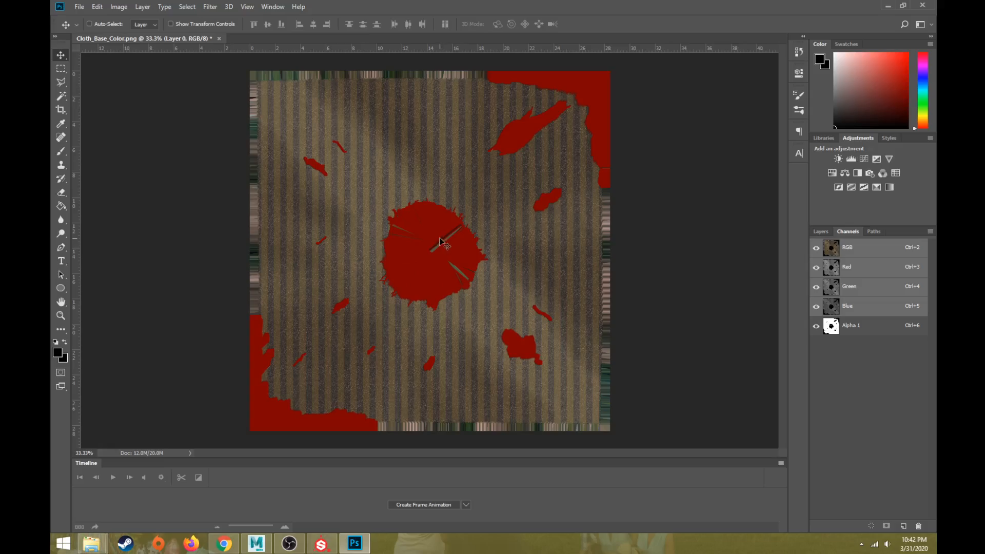
Step: Make the Alpha 1 channel active for editing and hide the Cloth_Opacity layer
{"action": "key", "text": "ctrl+equal"}
{"action": "key", "text": "ctrl+equal"}
{"action": "key", "text": "ctrl+equal"}
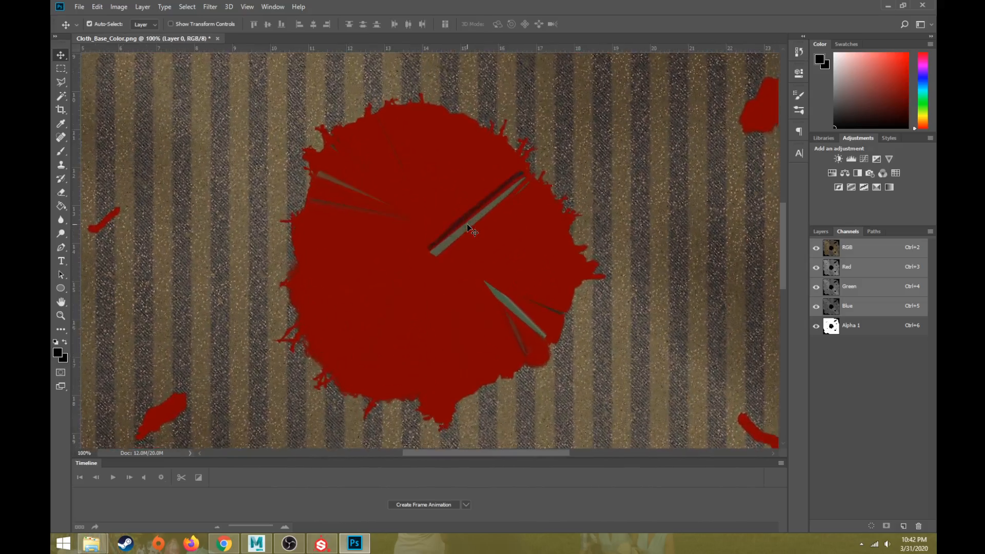
{"action": "key", "text": "ctrl+minus"}
{"action": "key", "text": "ctrl+minus"}
{"action": "key", "text": "ctrl+minus"}
{"action": "key", "text": "ctrl+equal"}
{"action": "key", "text": "ctrl+equal"}
{"action": "key", "text": "ctrl+equal"}
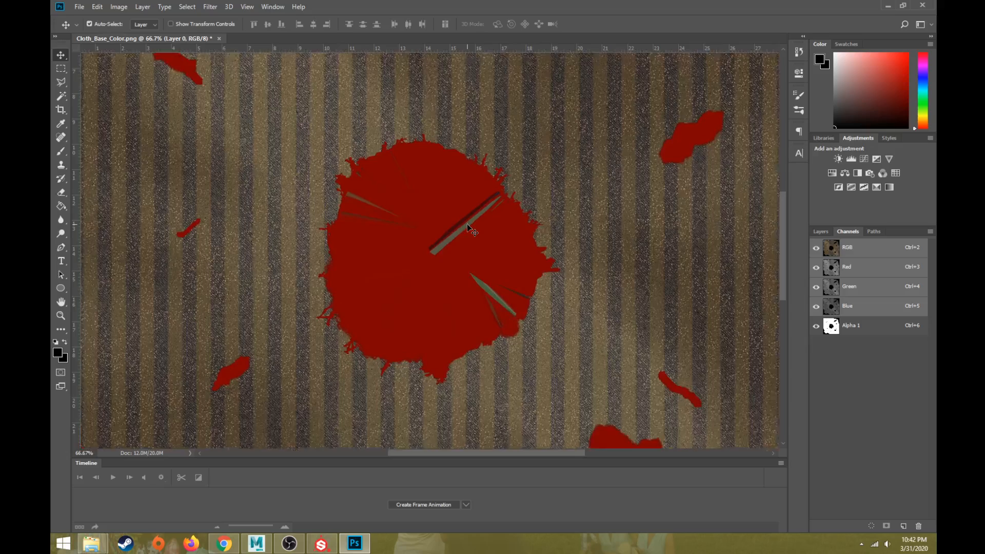
{"action": "left_click", "coordinate": [842, 328]}
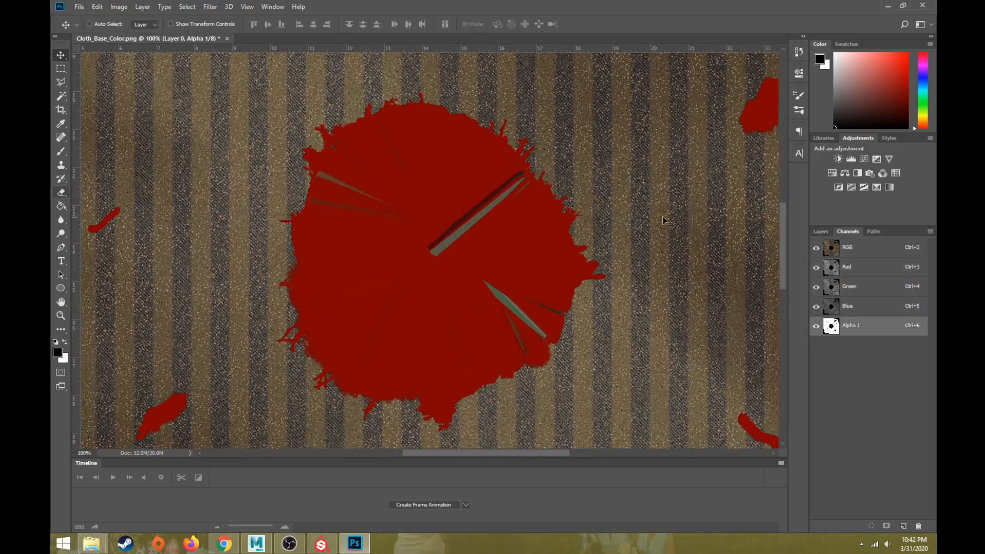
{"action": "left_click", "coordinate": [822, 232]}
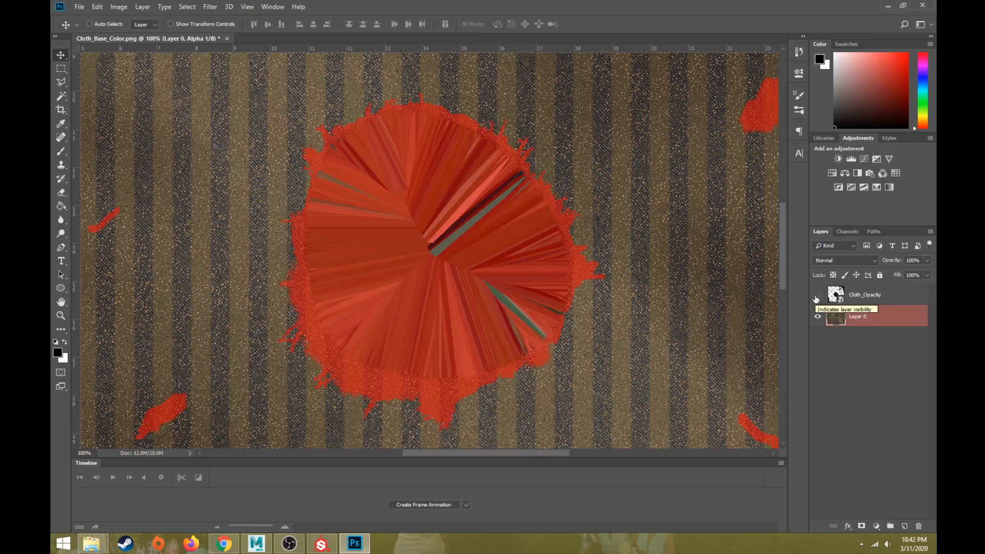
{"action": "left_click", "coordinate": [847, 231]}
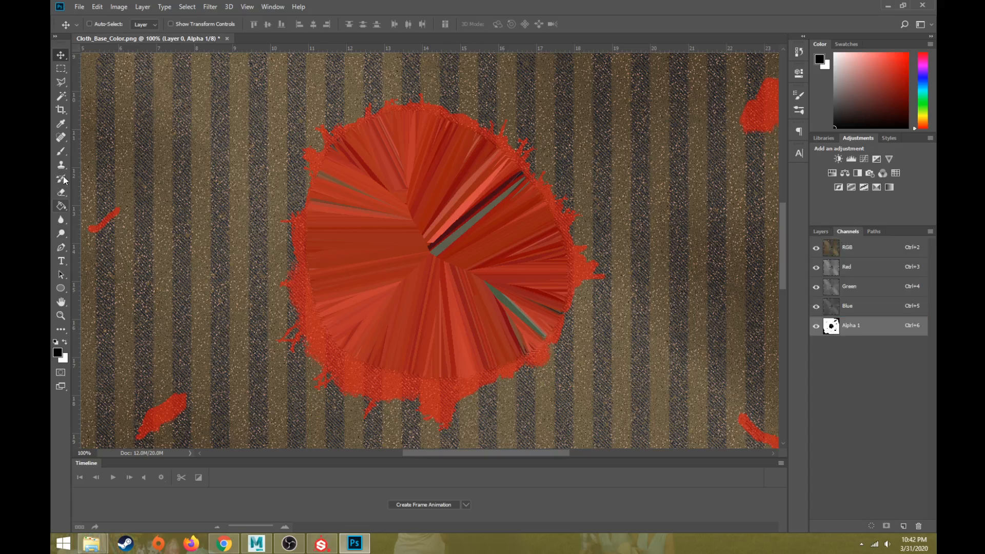
Step: Paint black over the leftover streaks in the Alpha 1 channel's central hole with the Brush tool at size 80
{"action": "left_click", "coordinate": [61, 151]}
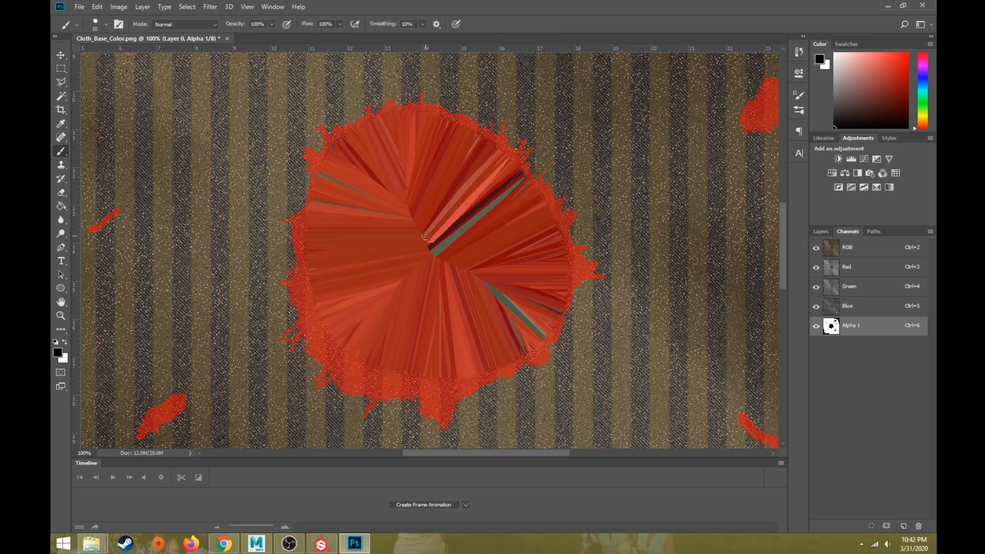
{"action": "key", "text": "bracketright"}
{"action": "key", "text": "bracketright"}
{"action": "key", "text": "bracketright"}
{"action": "key", "text": "bracketright"}
{"action": "key", "text": "bracketright"}
{"action": "key", "text": "bracketright"}
{"action": "key", "text": "bracketright"}
{"action": "mouse_move", "coordinate": [442, 248]}
{"action": "left_mouse_down"}
{"action": "mouse_move", "coordinate": [465, 258]}
{"action": "mouse_move", "coordinate": [454, 218]}
{"action": "mouse_move", "coordinate": [482, 238]}
{"action": "mouse_move", "coordinate": [481, 212]}
{"action": "mouse_move", "coordinate": [513, 194]}
{"action": "left_mouse_up"}
{"action": "mouse_move", "coordinate": [481, 283]}
{"action": "left_mouse_down"}
{"action": "mouse_move", "coordinate": [479, 295]}
{"action": "mouse_move", "coordinate": [506, 302]}
{"action": "mouse_move", "coordinate": [496, 313]}
{"action": "mouse_move", "coordinate": [508, 336]}
{"action": "mouse_move", "coordinate": [546, 305]}
{"action": "left_mouse_up"}
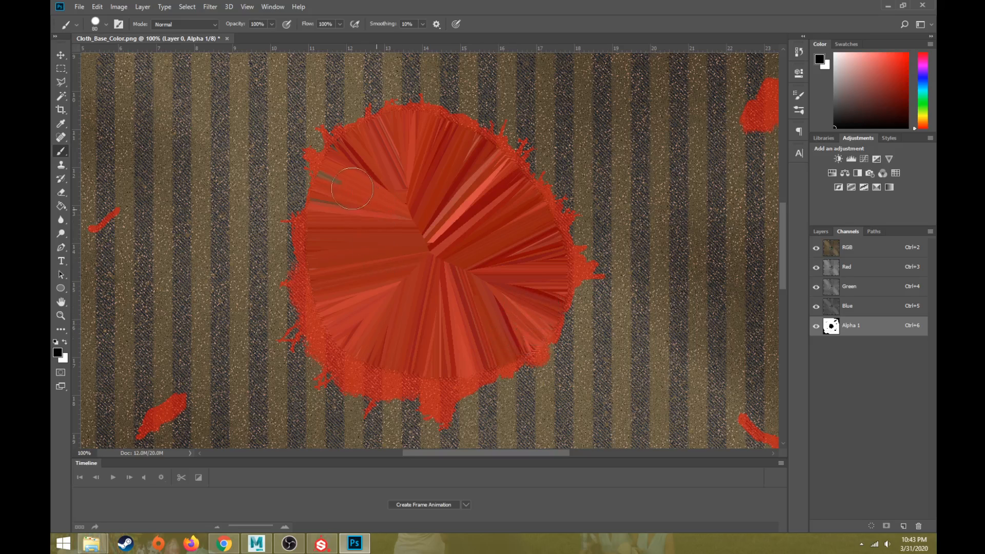
{"action": "mouse_move", "coordinate": [351, 188]}
{"action": "left_mouse_down"}
{"action": "mouse_move", "coordinate": [333, 198]}
{"action": "mouse_move", "coordinate": [323, 184]}
{"action": "mouse_move", "coordinate": [333, 205]}
{"action": "mouse_move", "coordinate": [343, 162]}
{"action": "left_mouse_up"}
Step: Compare the texture with and without the Alpha 1 overlay and check Layer 0 by hiding and reshowing them
{"action": "left_click", "coordinate": [815, 326]}
{"action": "left_click", "coordinate": [816, 326]}
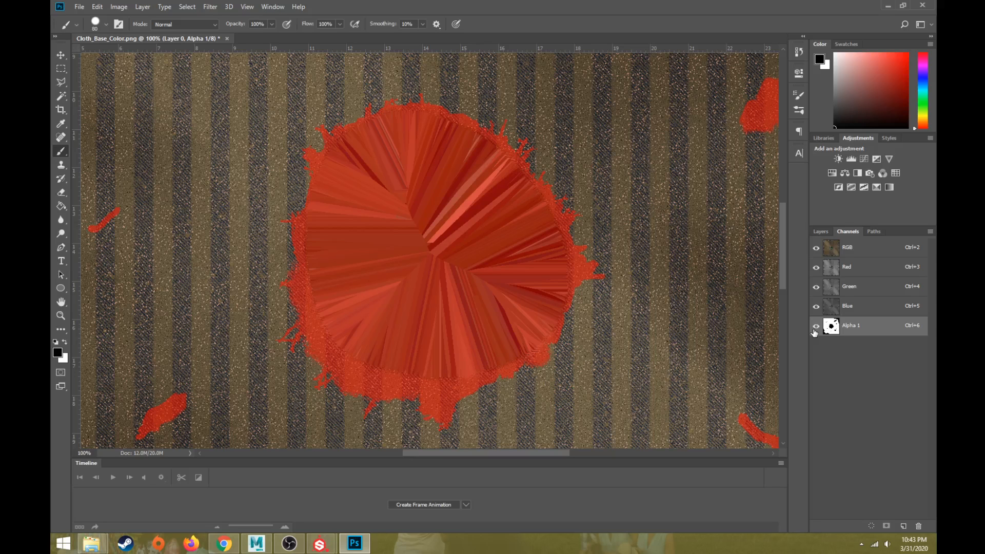
{"action": "key", "text": "ctrl+0"}
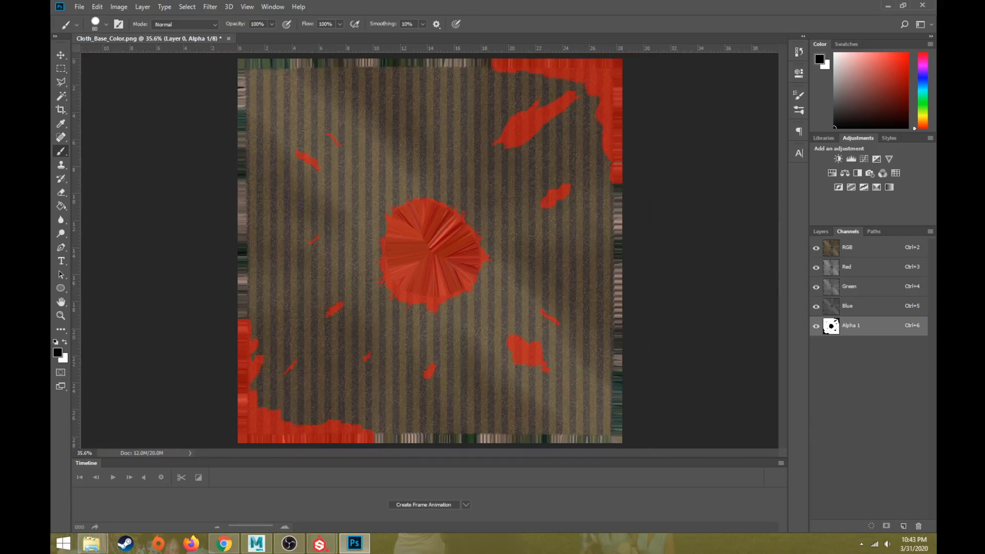
{"action": "left_click", "coordinate": [821, 232]}
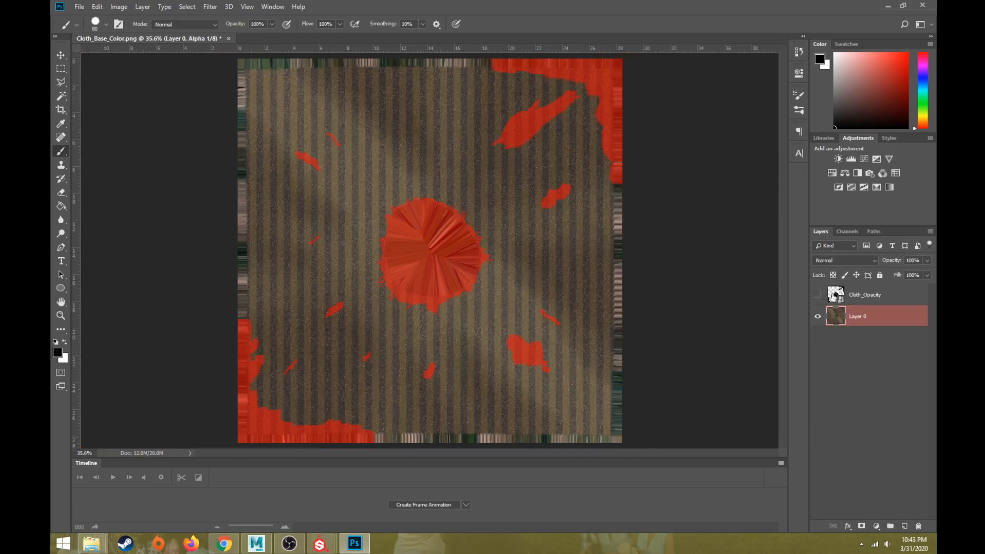
{"action": "left_click", "coordinate": [817, 316]}
{"action": "left_click", "coordinate": [817, 316]}
{"action": "left_click", "coordinate": [848, 231]}
{"action": "left_click", "coordinate": [816, 326]}
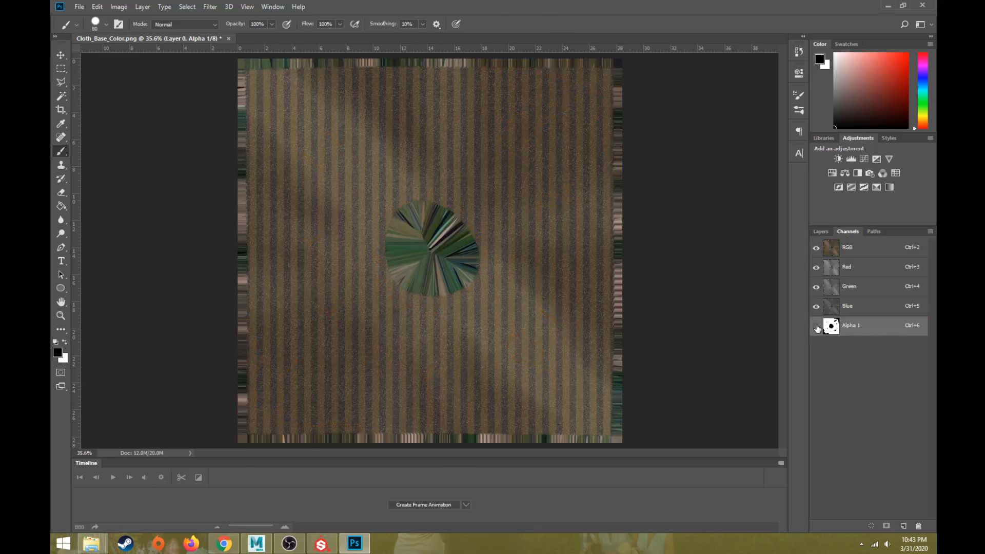
{"action": "left_click", "coordinate": [816, 326]}
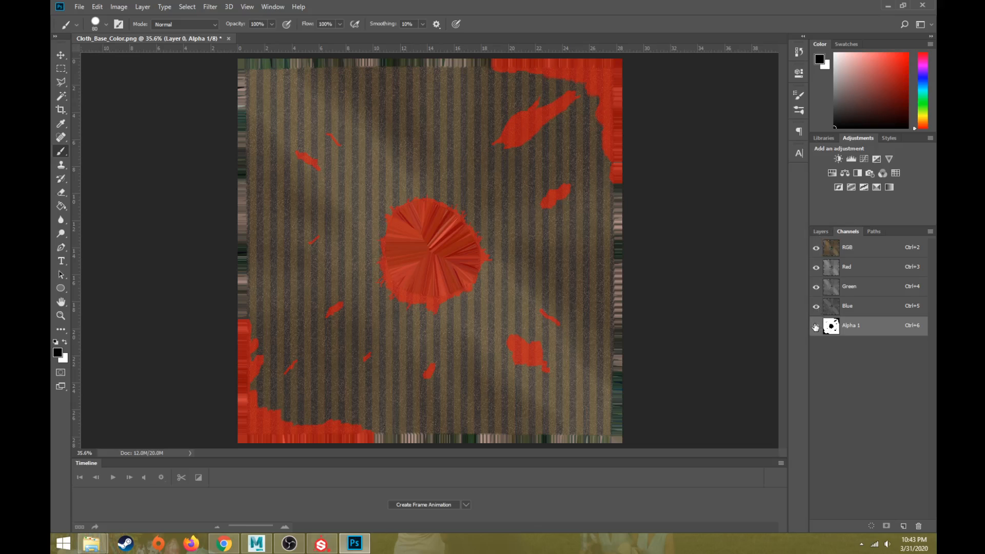
{"action": "left_click", "coordinate": [816, 326]}
{"action": "left_click", "coordinate": [816, 326]}
{"action": "left_click", "coordinate": [821, 232]}
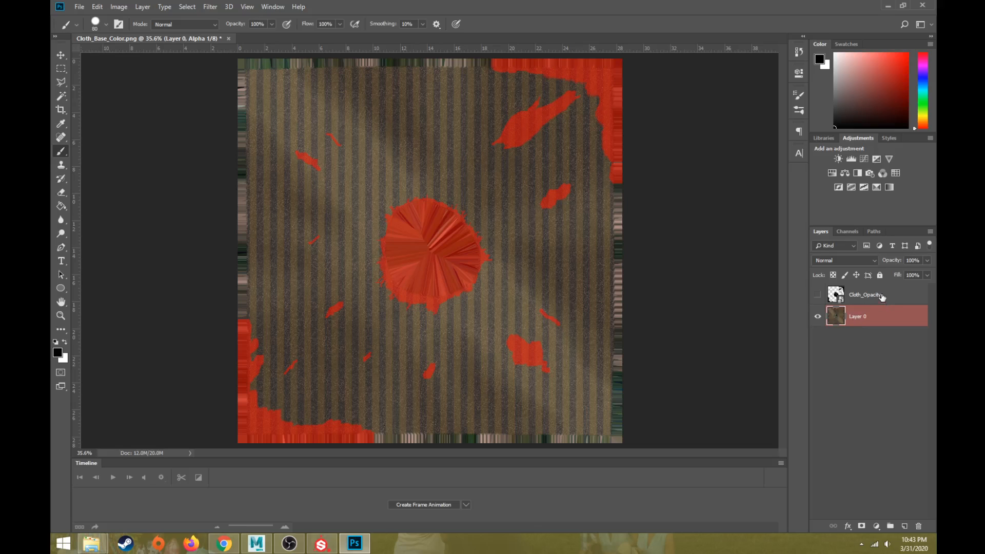
{"action": "left_click", "coordinate": [847, 232]}
{"action": "left_click", "coordinate": [816, 326]}
{"action": "left_click", "coordinate": [816, 326]}
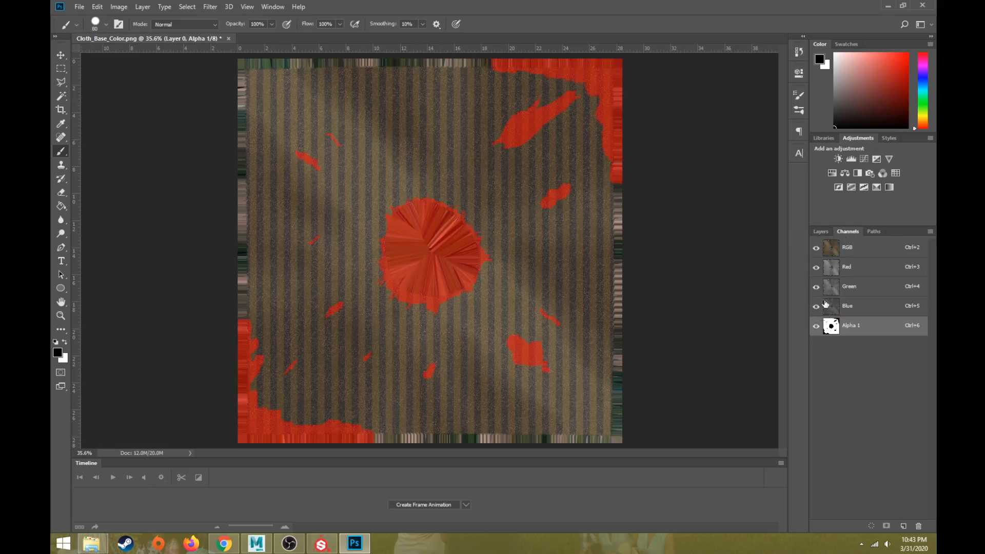
Step: Start saving the texture document under a new file and choose TIFF as its format
{"action": "left_click", "coordinate": [820, 232]}
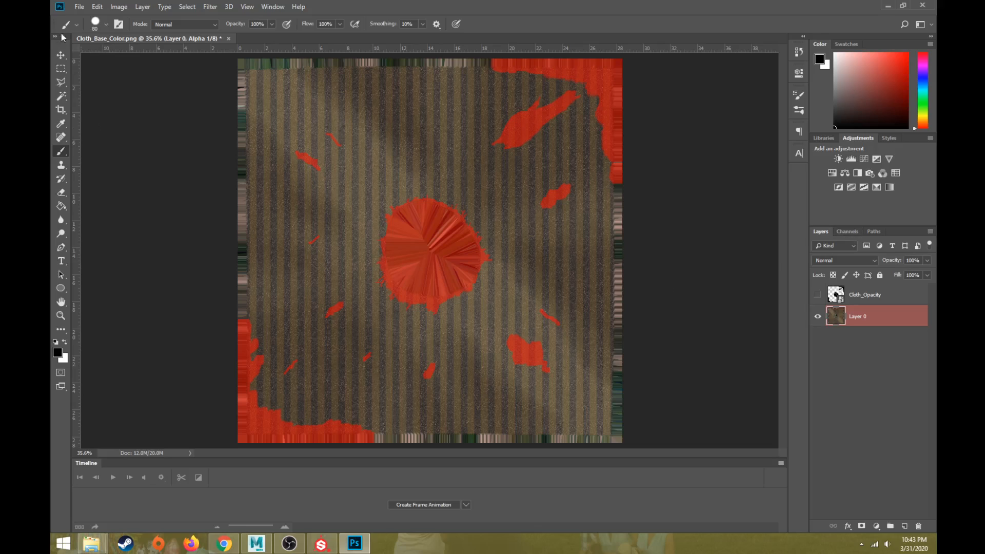
{"action": "left_click", "coordinate": [79, 7]}
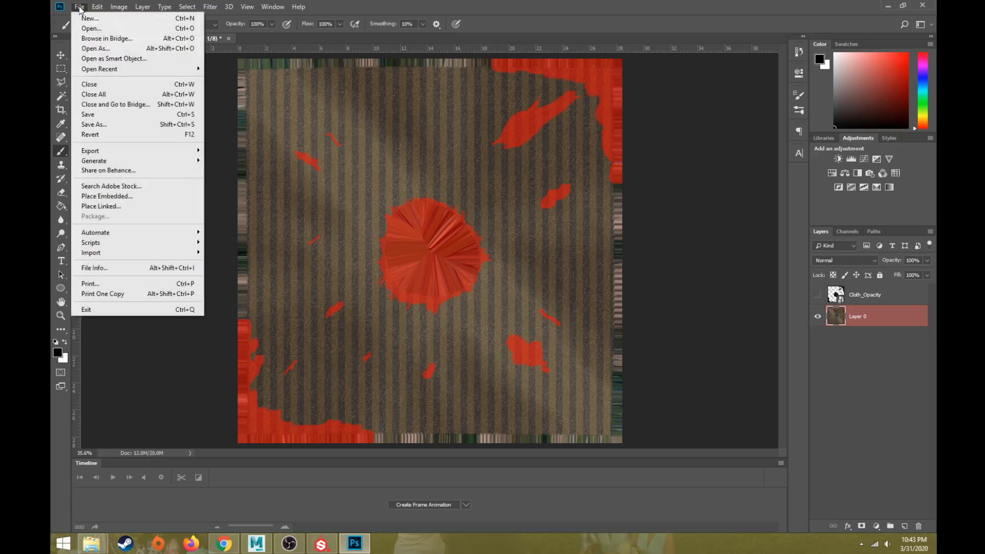
{"action": "left_click", "coordinate": [114, 126]}
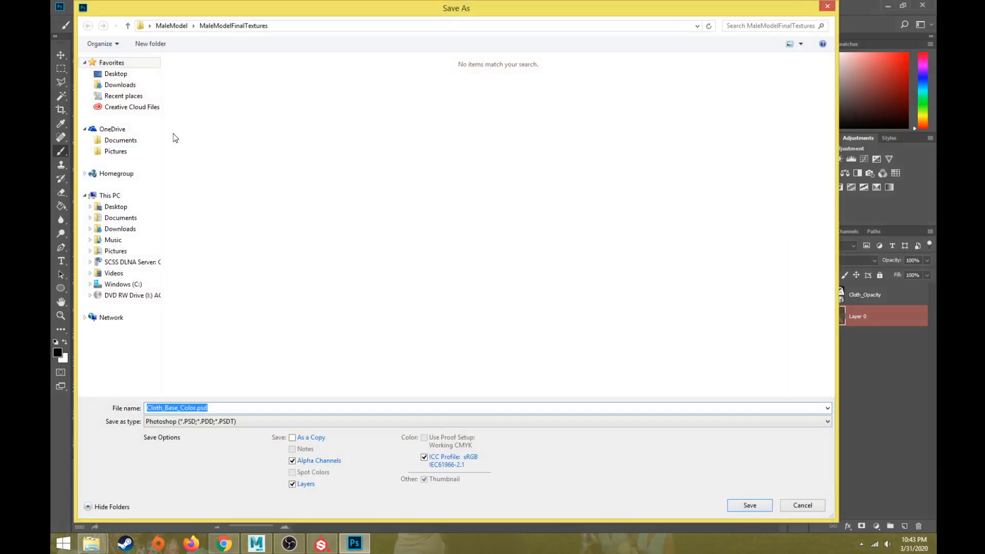
{"action": "left_click", "coordinate": [198, 421]}
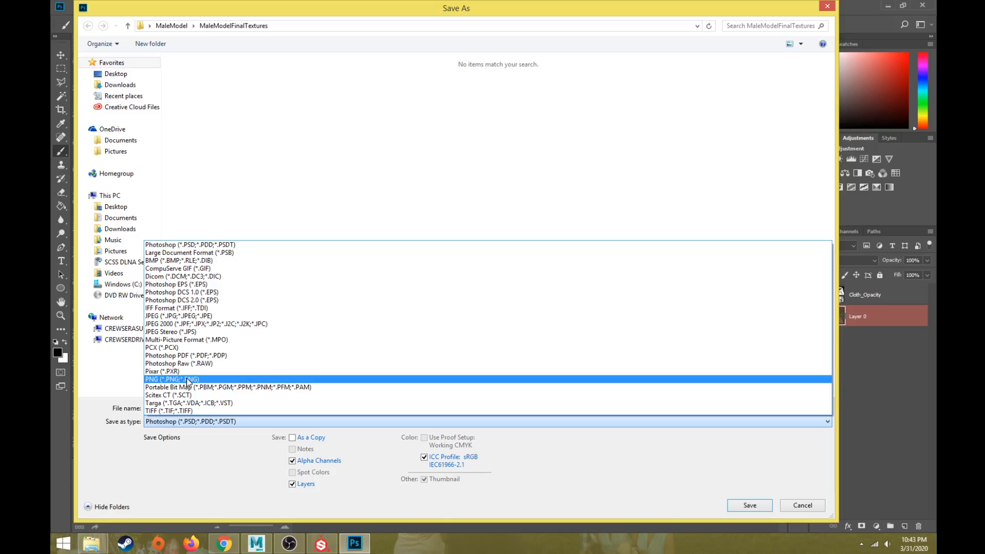
{"action": "left_click", "coordinate": [173, 410]}
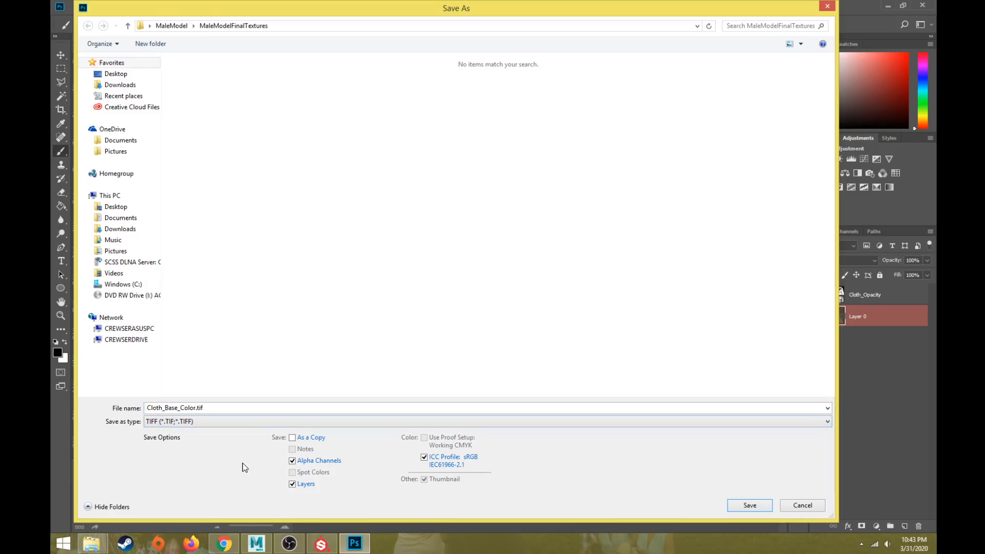
Step: Name the file Cloth_Base_Color_Opacity.tif, exclude layers while keeping alpha channels, and save it in the MaleModelFinalTextures folder
{"action": "left_click", "coordinate": [196, 409]}
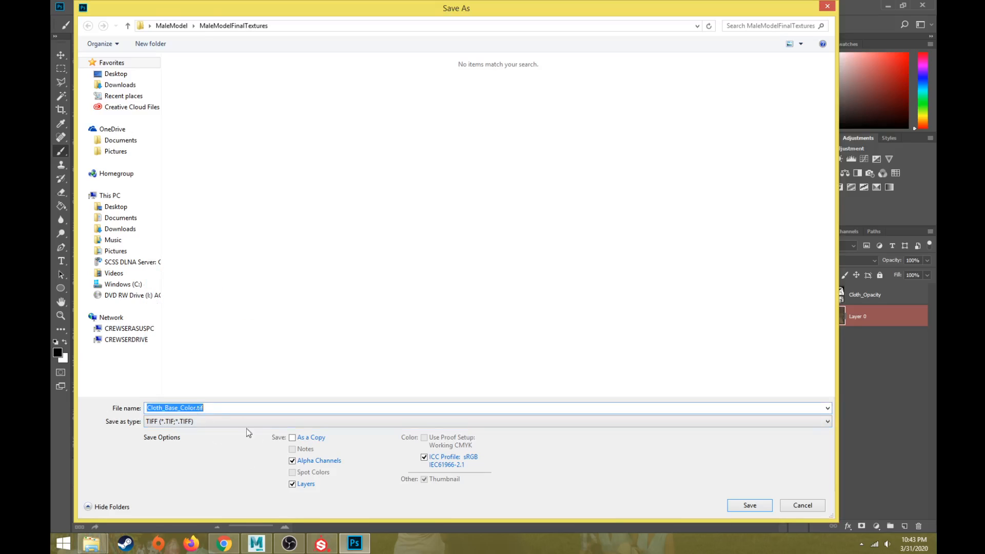
{"action": "left_click", "coordinate": [196, 408]}
{"action": "type", "text": "Opacity"}
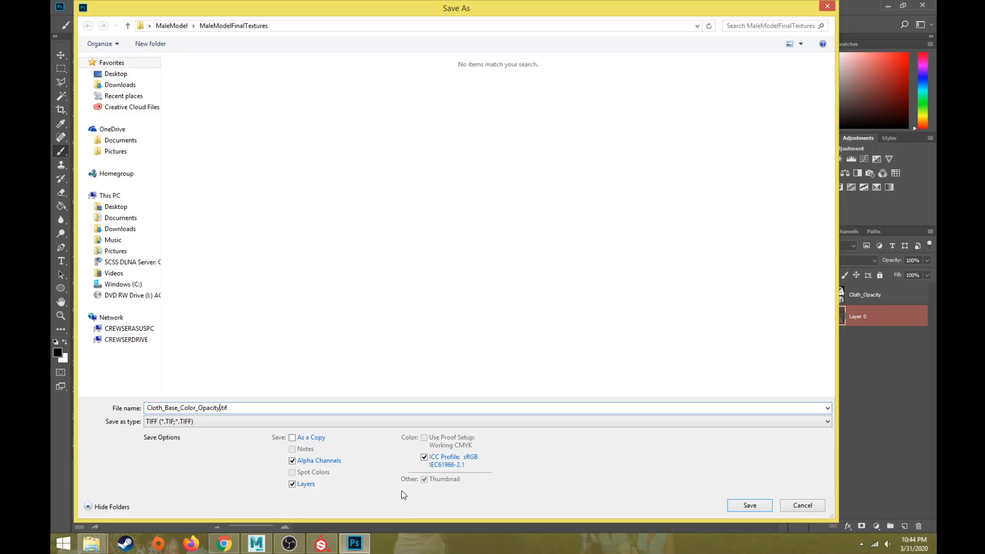
{"action": "left_click", "coordinate": [292, 484]}
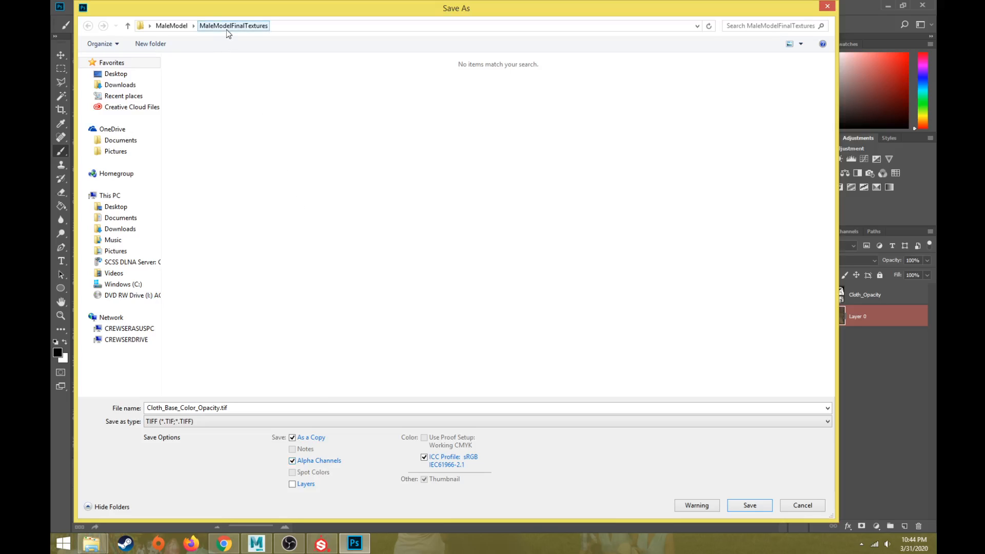
{"action": "left_click", "coordinate": [749, 505]}
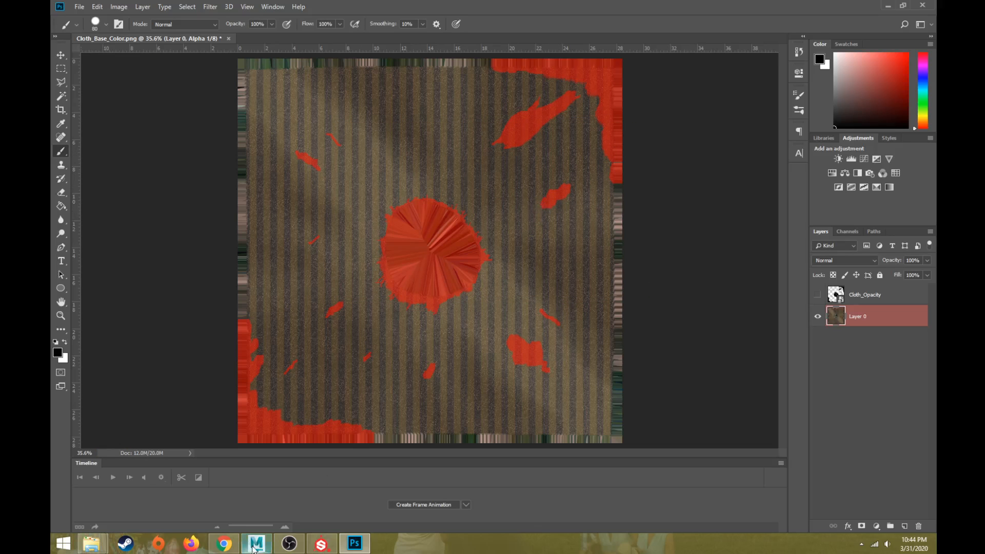
Step: Switch to the MaleModelFinalTextures folder in File Explorer, compare Cloth_Base_Color.png with Cloth_Base_Color_Opacity.tif, and return to Photoshop
{"action": "mouse_move", "coordinate": [92, 543]}
{"action": "left_click", "coordinate": [102, 497]}
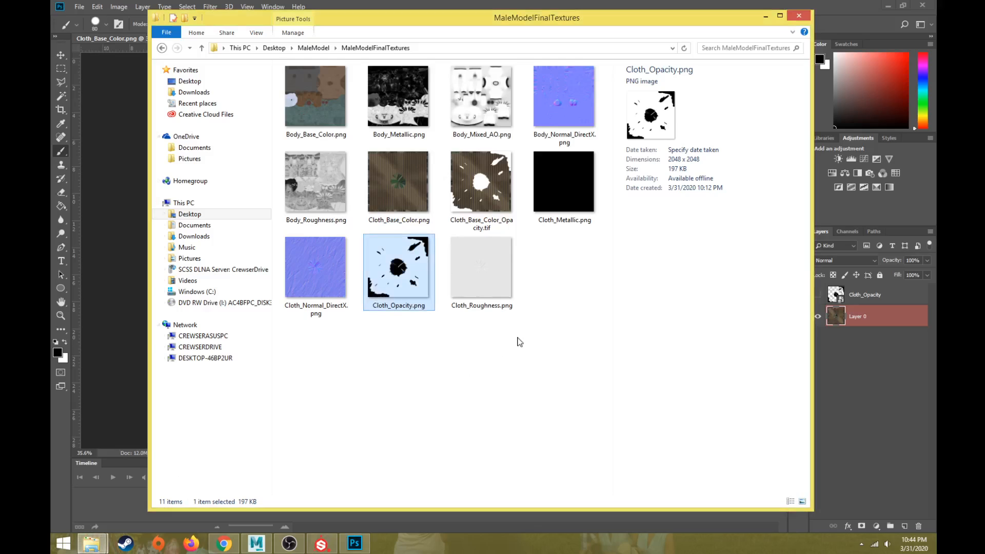
{"action": "left_click", "coordinate": [506, 380]}
{"action": "left_click", "coordinate": [425, 210]}
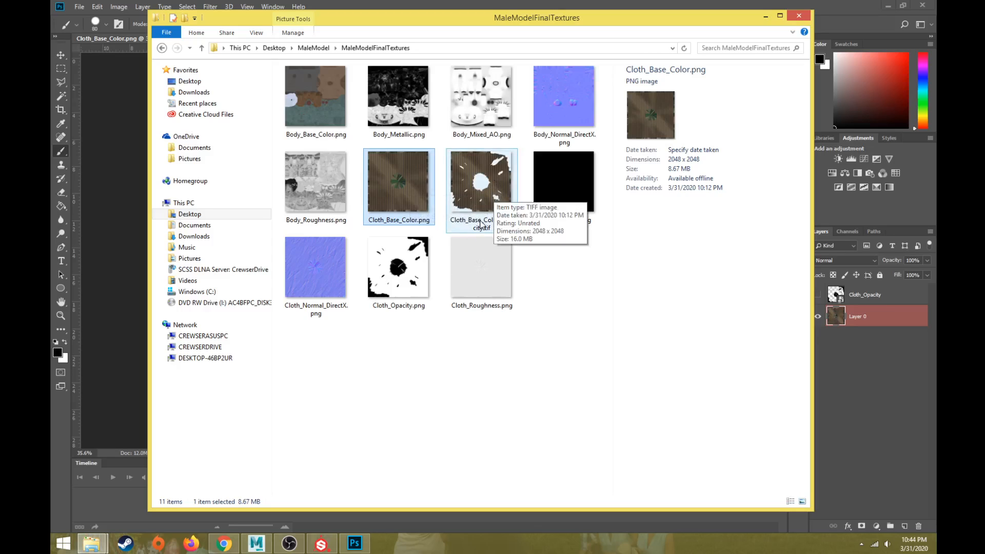
{"action": "left_click", "coordinate": [536, 292]}
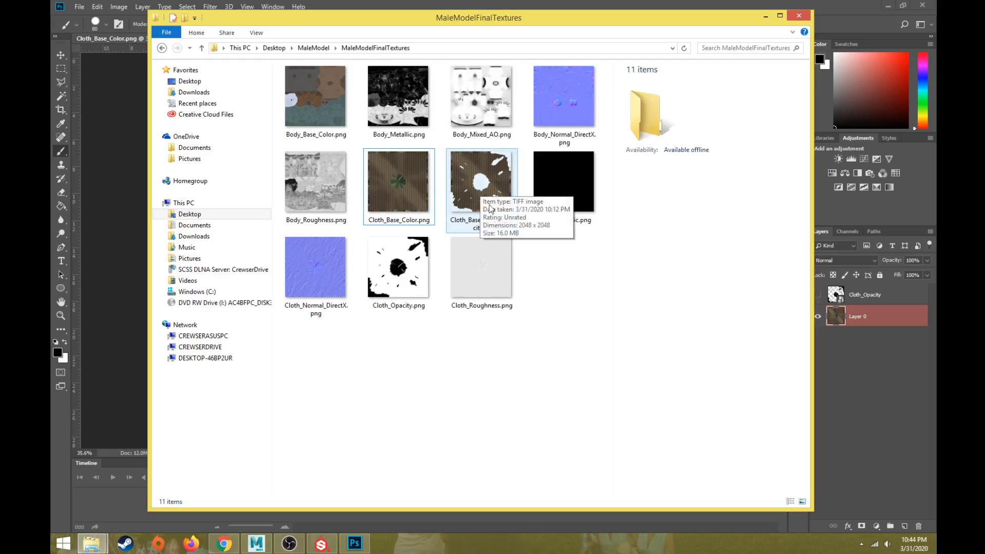
{"action": "key", "text": "alt+Tab"}
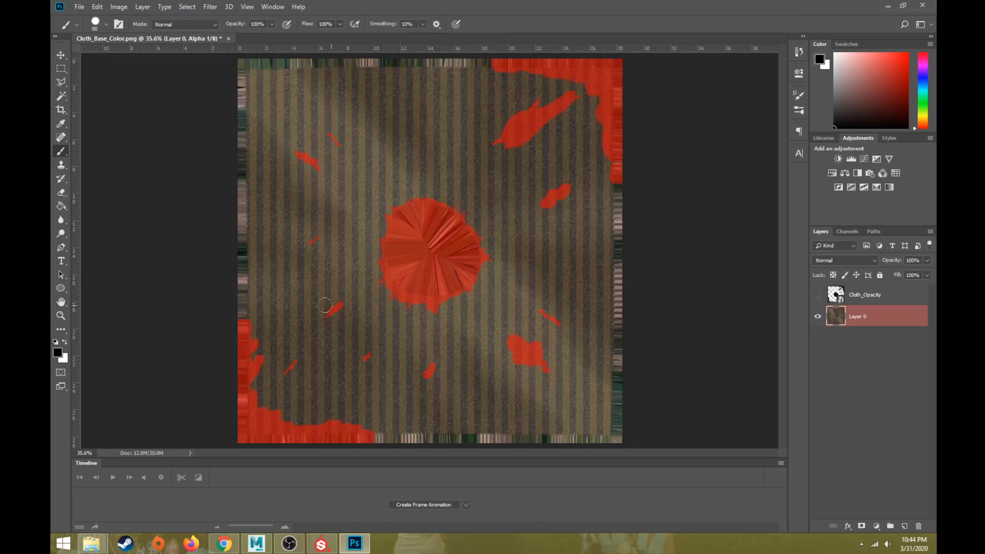